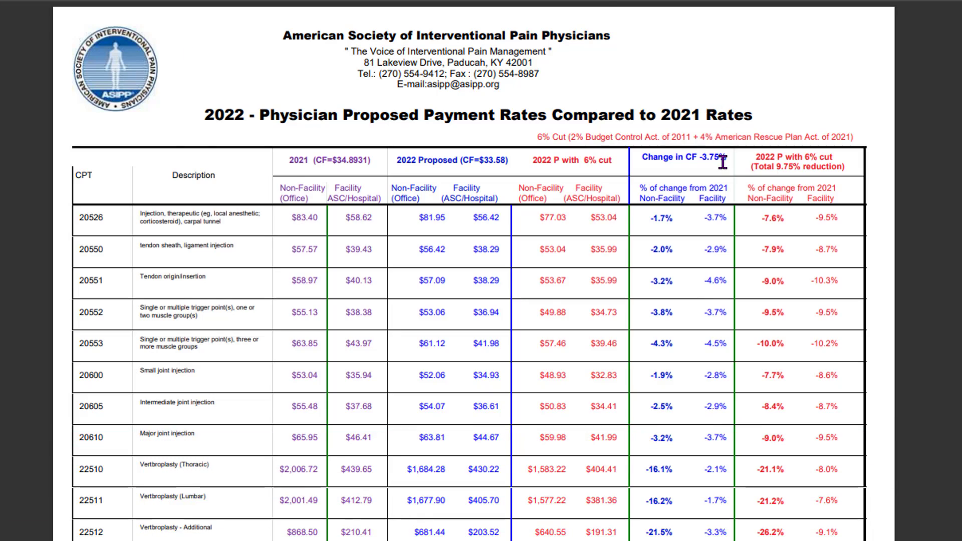
- Scroll the PDF down to the page listing CPT codes 62268–62290
scroll(723, 161, "down", 2)
scroll(723, 161, "down", 4)
scroll(723, 162, "down", 3)
scroll(723, 162, "down", 5)
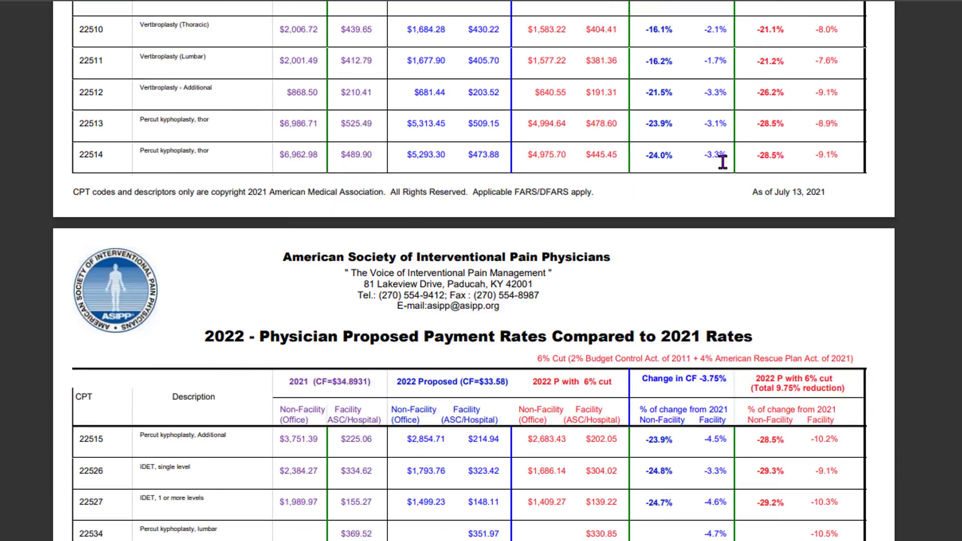
scroll(723, 161, "down", 3)
scroll(722, 162, "down", 7)
scroll(722, 161, "down", 5)
scroll(723, 162, "down", 5)
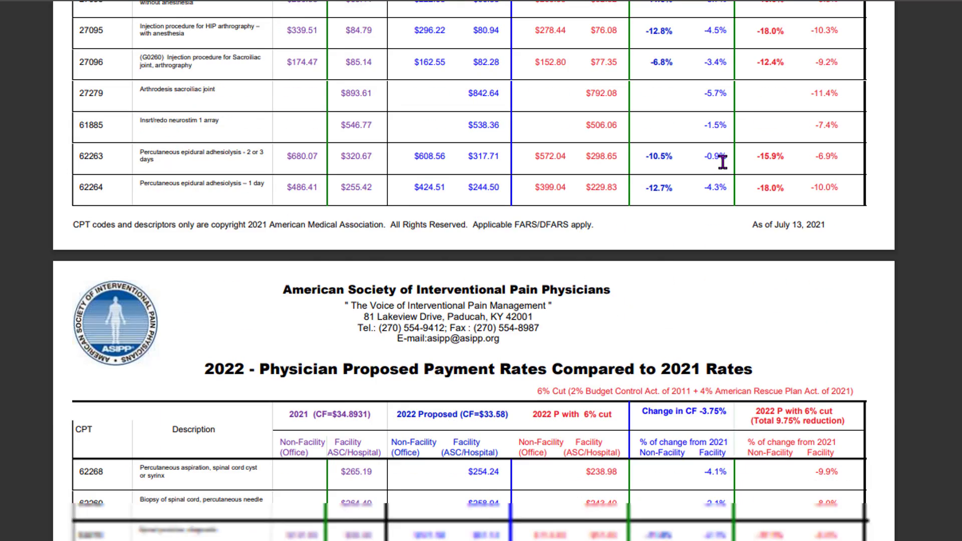
scroll(723, 161, "down", 3)
scroll(723, 161, "down", 4)
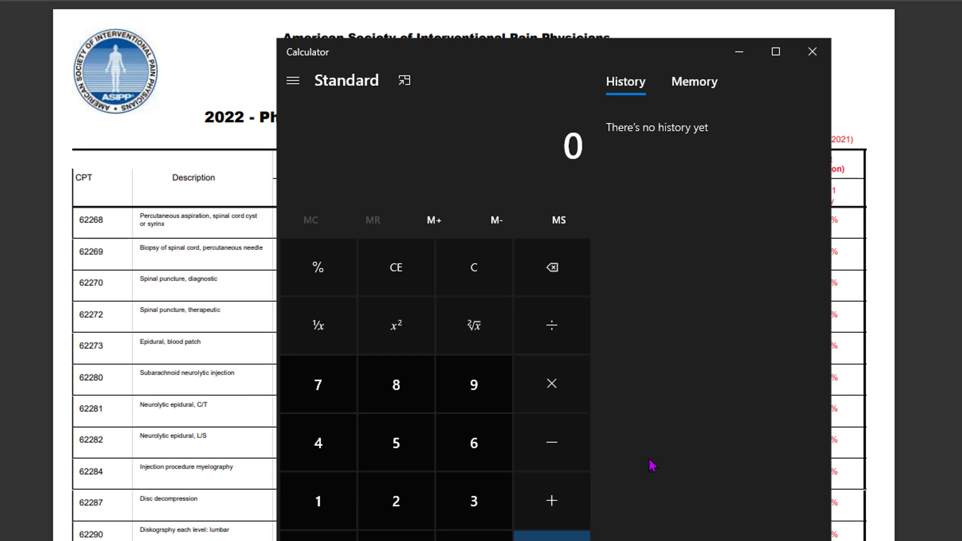
- Multiply 15 by 84 in Calculator to get 1,260
left_click(326, 498)
left_click(392, 451)
left_click(549, 384)
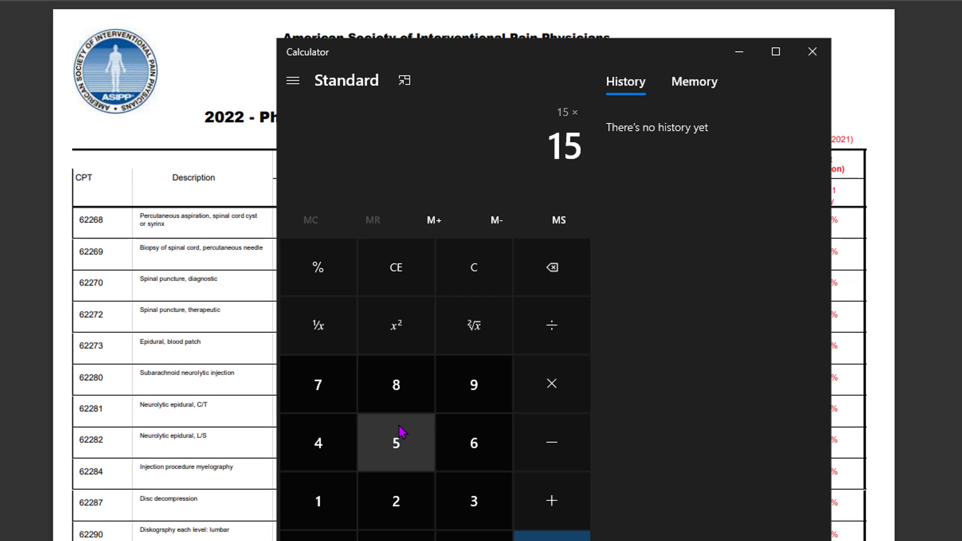
left_click(396, 385)
left_click(320, 443)
left_click(552, 535)
- Take 20% off 1,260 to get 1,008, then close Calculator
left_click(551, 442)
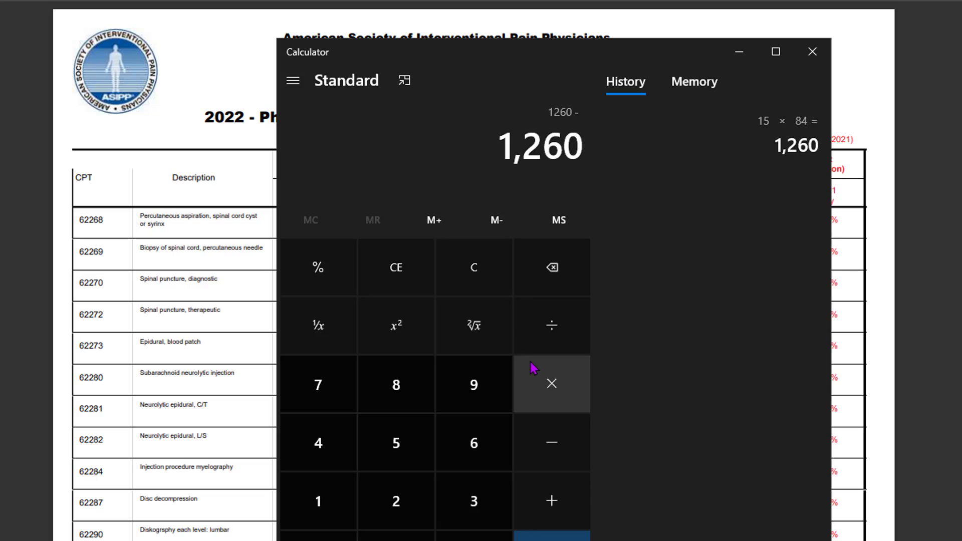
left_click(401, 501)
left_click(396, 536)
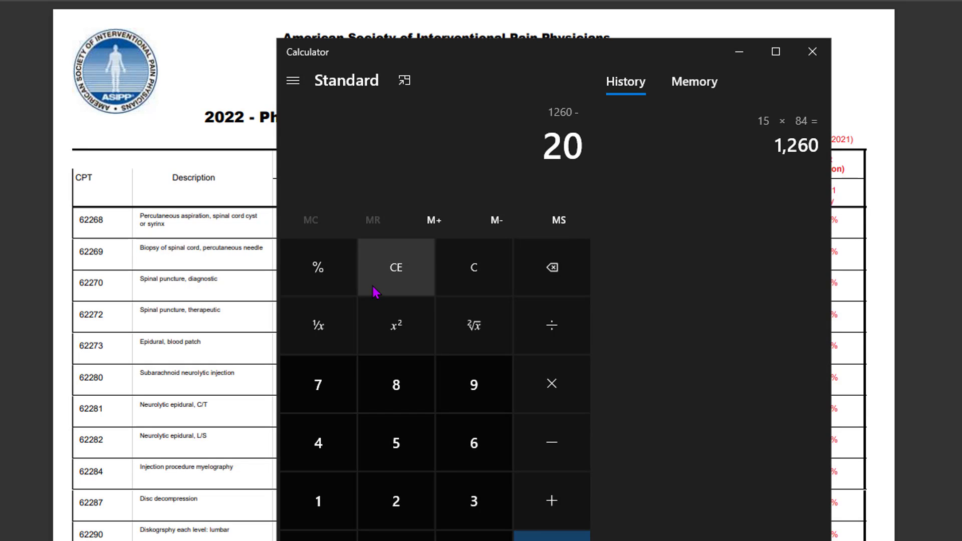
left_click(332, 274)
left_click(552, 535)
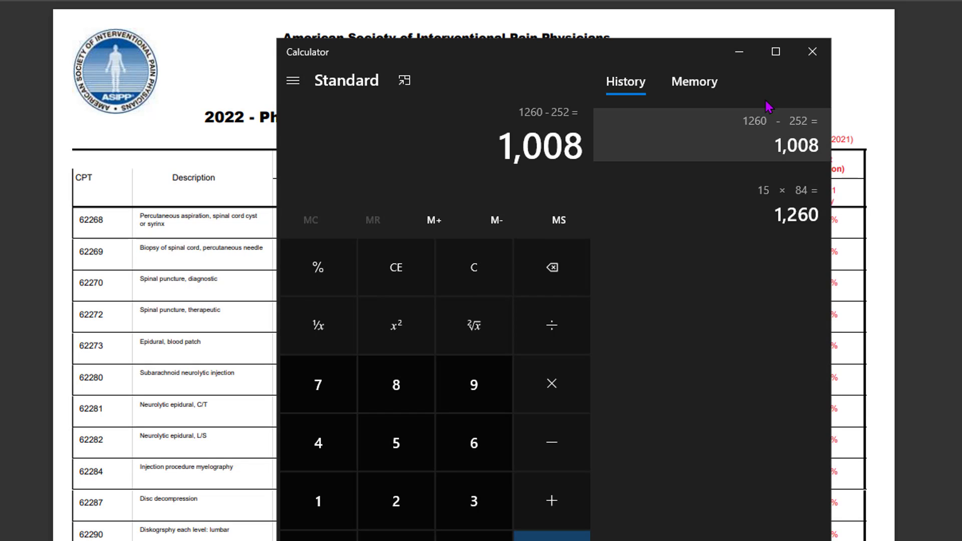
left_click(812, 52)
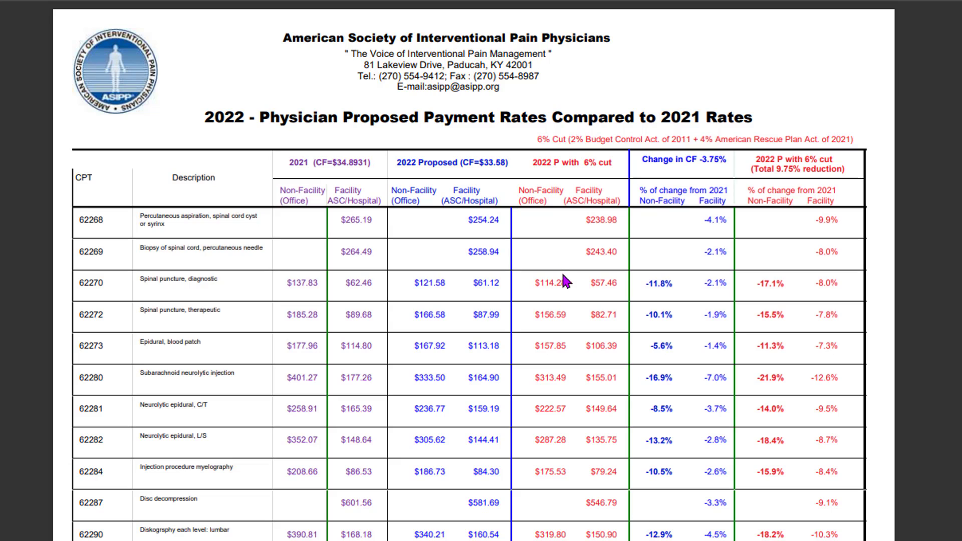
- Scroll the PDF back up to the previous page's letterhead header
scroll(505, 274, "up", 1)
scroll(505, 275, "up", 3)
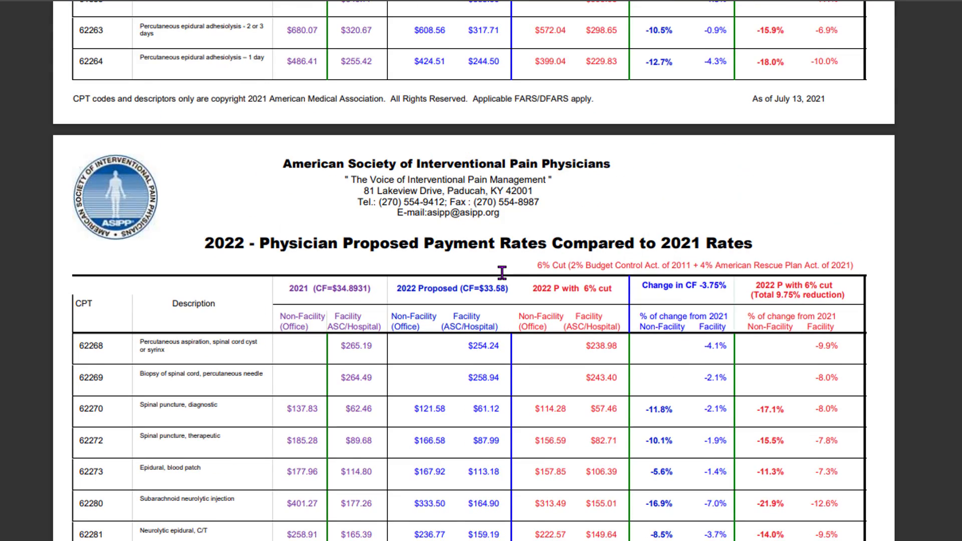
scroll(505, 274, "up", 4)
scroll(506, 274, "up", 3)
scroll(505, 274, "up", 3)
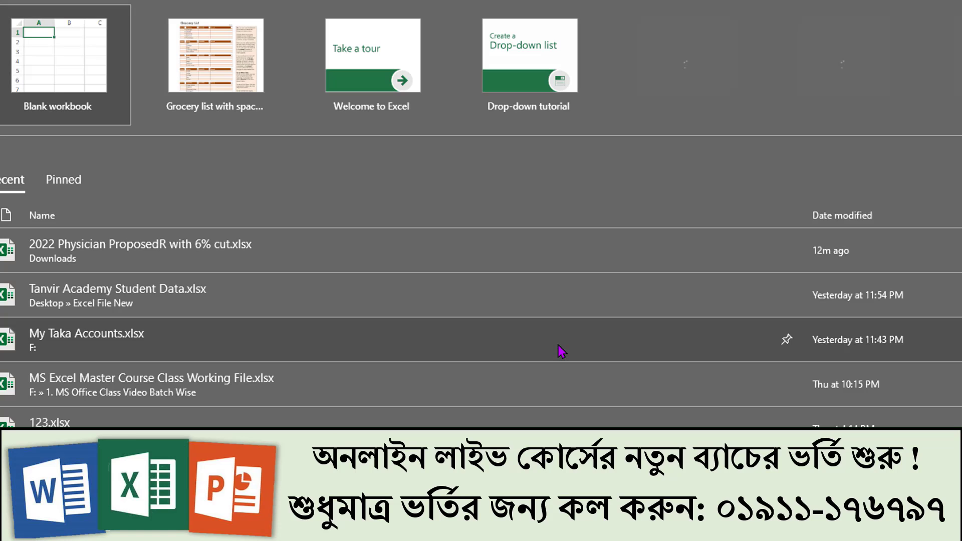
- Create a blank Book1 workbook, glance at Data > Get Data, then return to the PDF
left_click(37, 64)
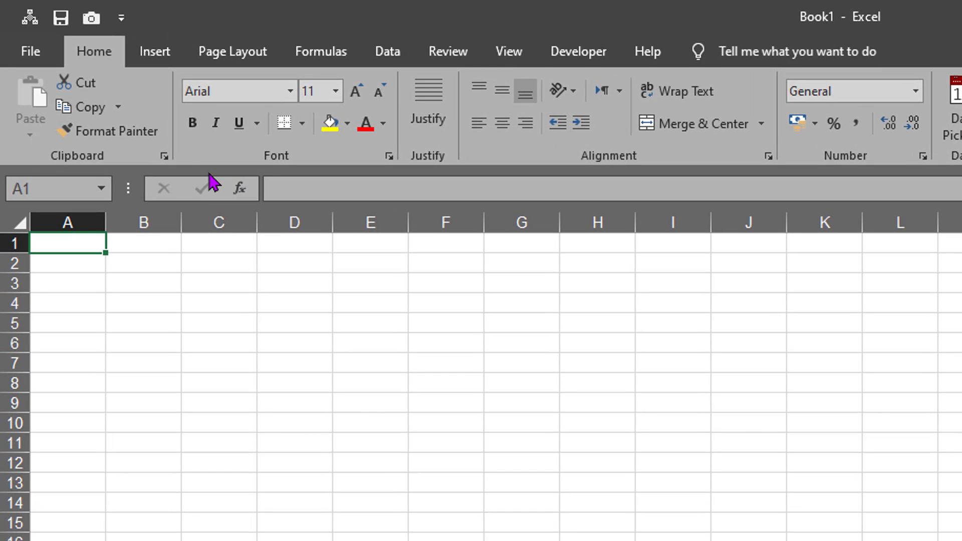
left_click(393, 53)
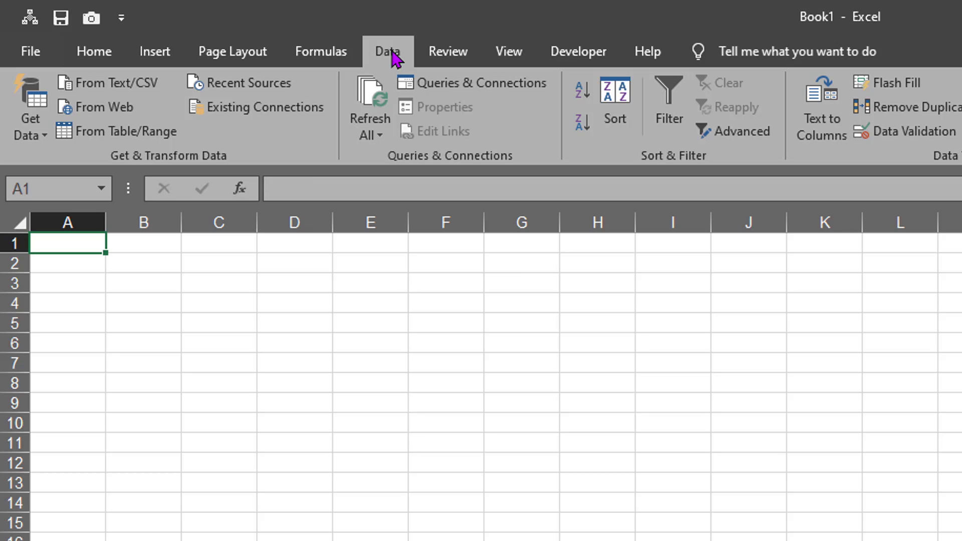
left_click(45, 137)
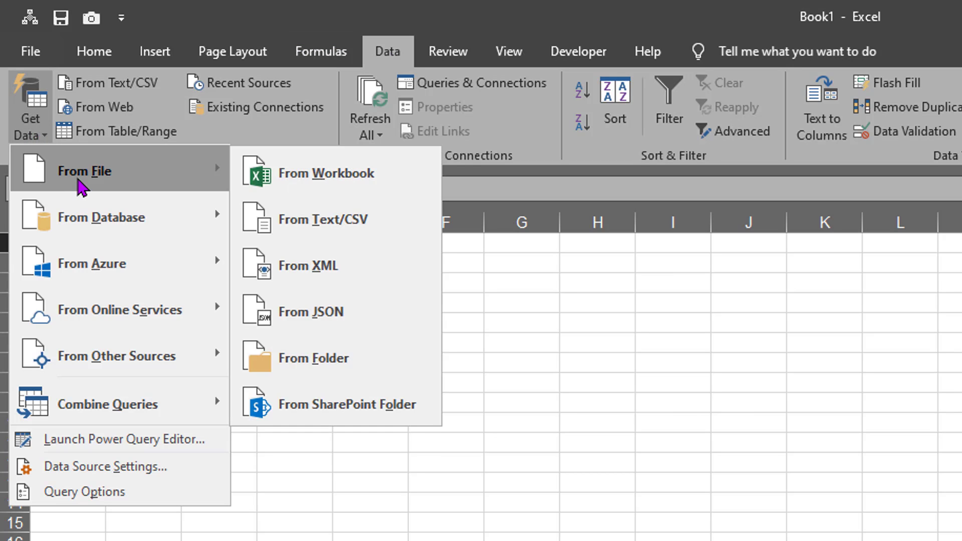
mouse_move(113, 170)
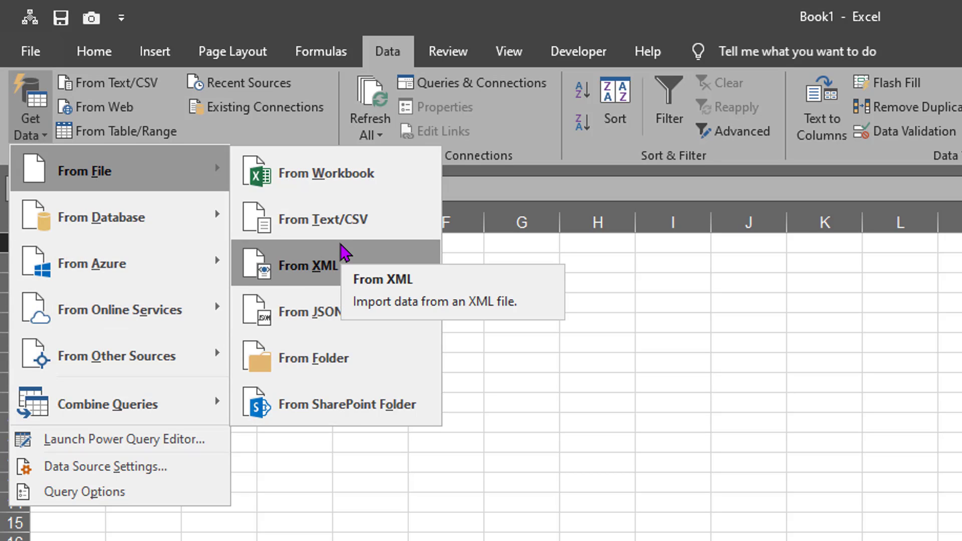
left_click(514, 368)
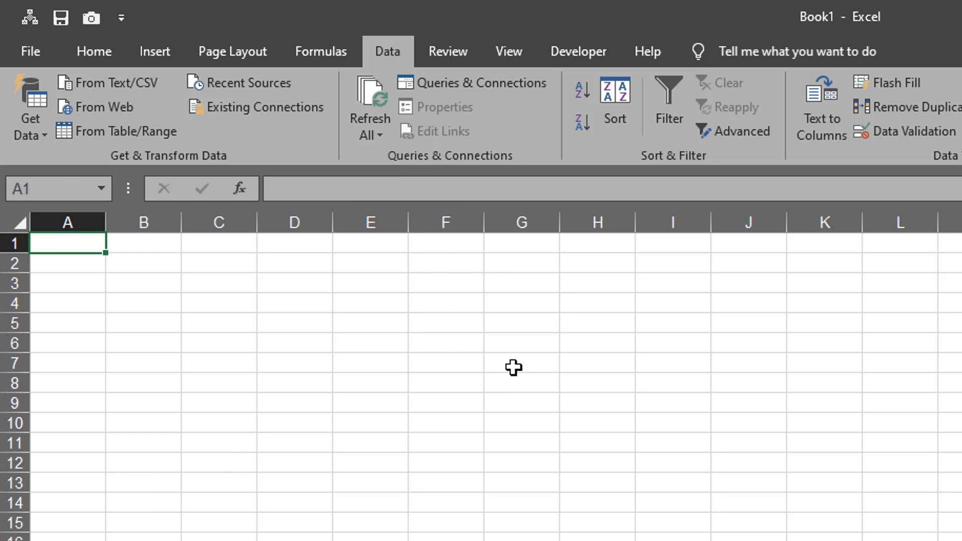
left_click(514, 369)
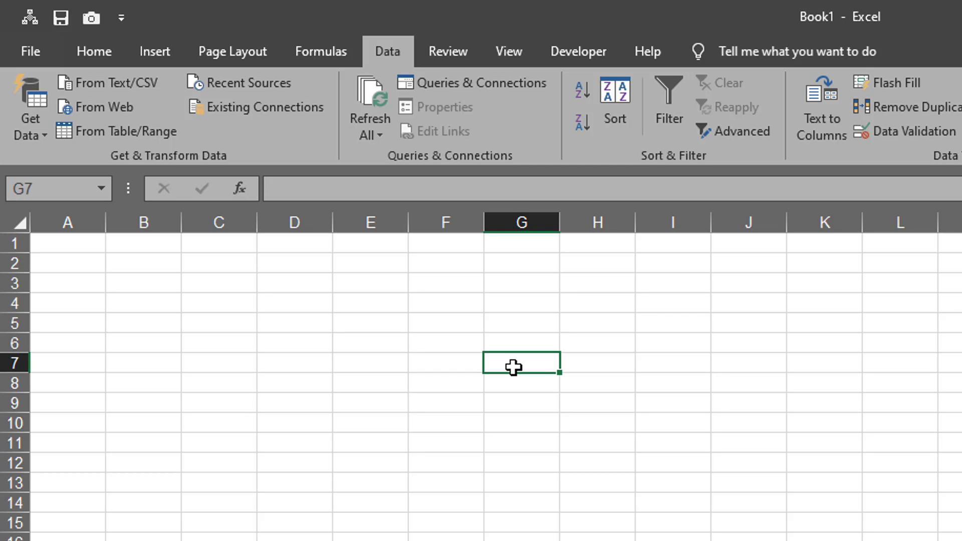
key("alt+Tab")
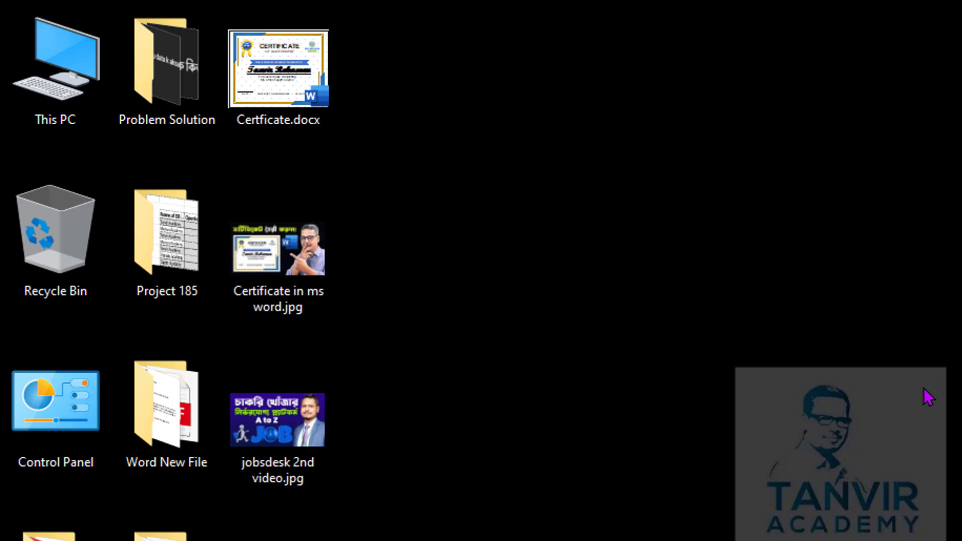
- Refresh the desktop and start browsing for a file to open in Word
right_click(928, 396)
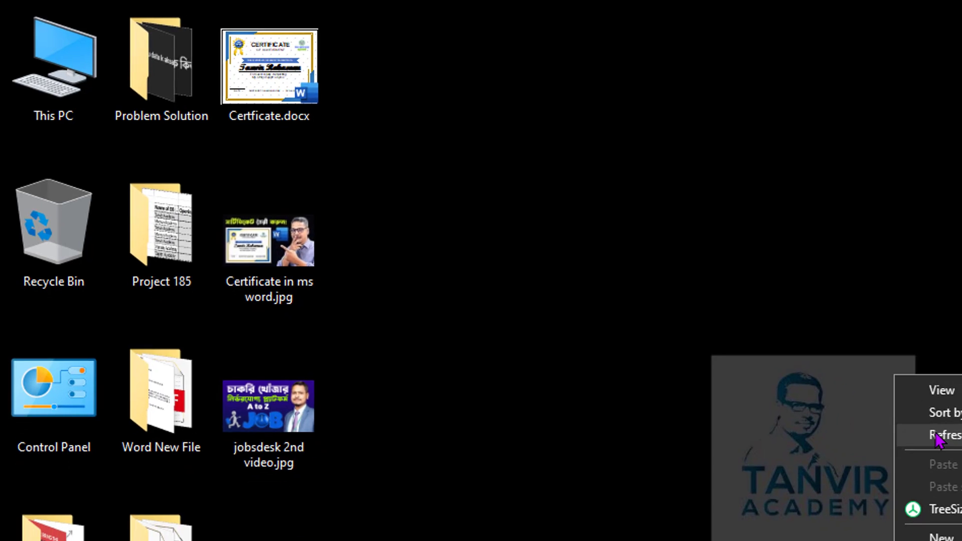
left_click(937, 436)
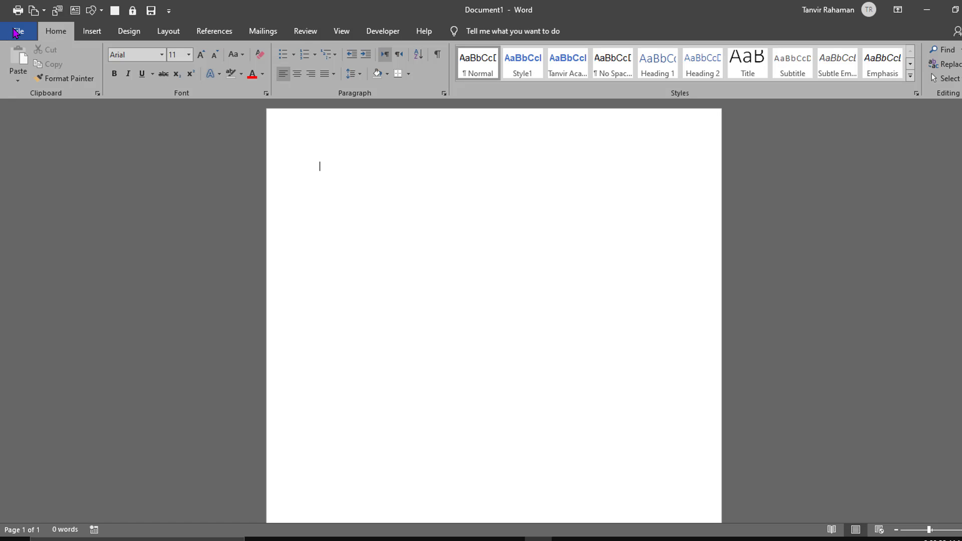
left_click(16, 34)
left_click(36, 112)
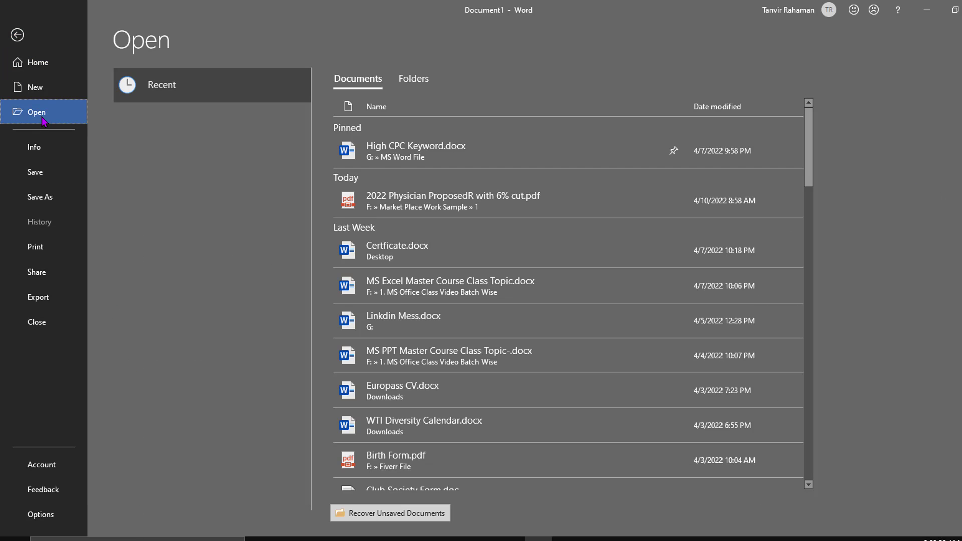
left_click(185, 294)
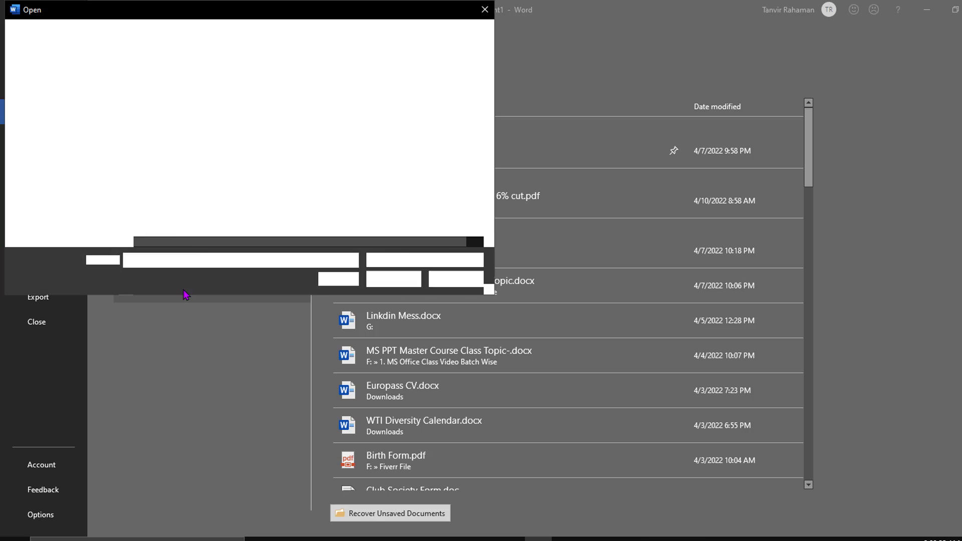
- Open the 2022 payment-rate PDF from F:\Market Place Work Sample\1
scroll(75, 225, "down", 1)
left_click(70, 207)
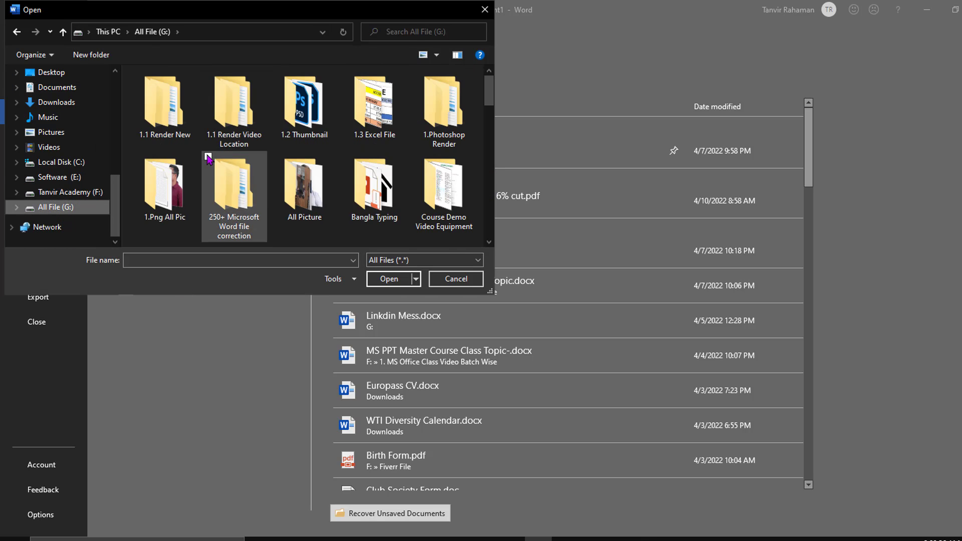
left_click(64, 191)
scroll(256, 200, "down", 2)
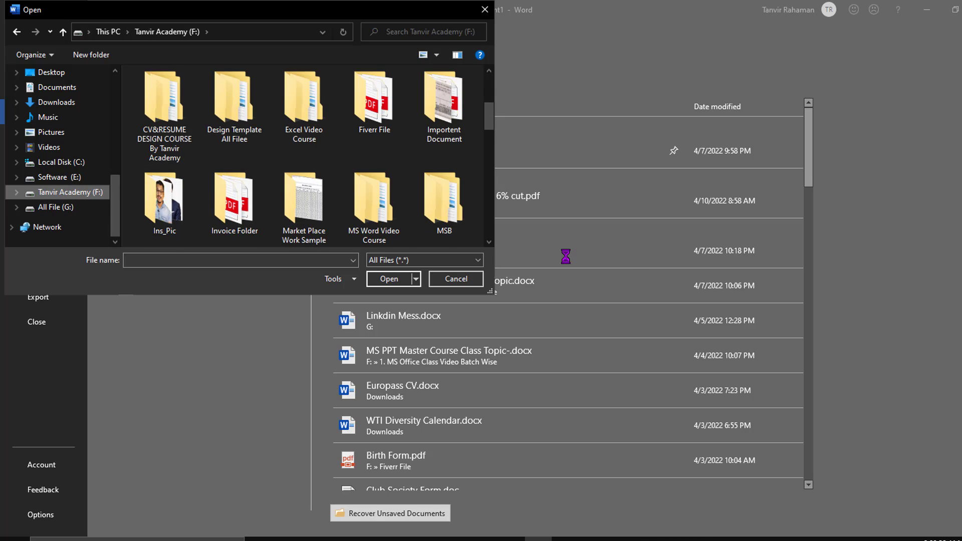
double_click(303, 201)
double_click(189, 104)
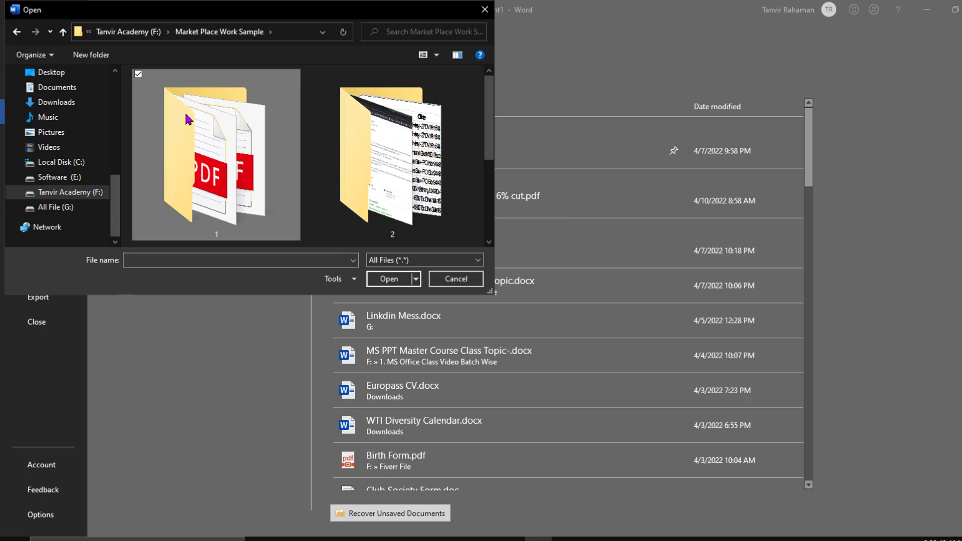
double_click(209, 92)
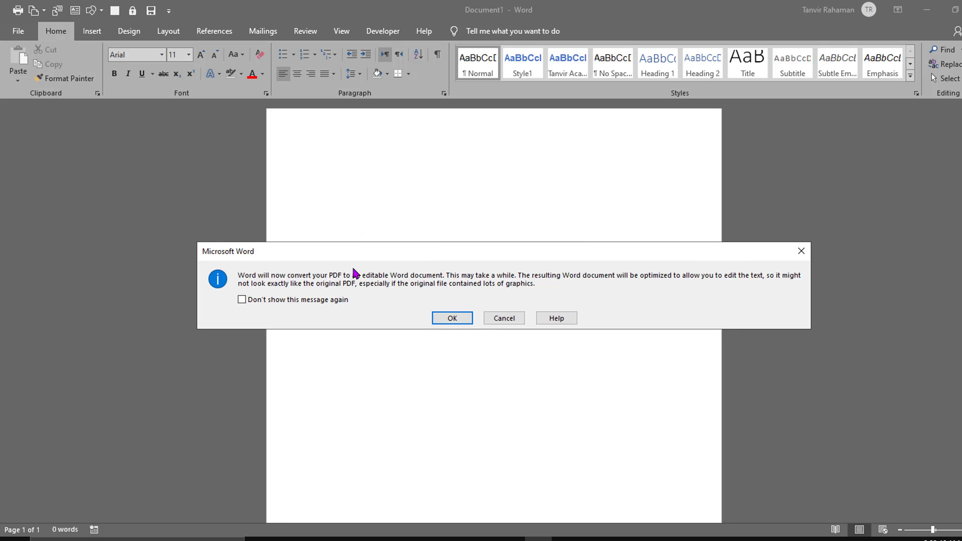
- Convert the PDF into an editable Word document, select all of it, and return to Excel
left_click(451, 318)
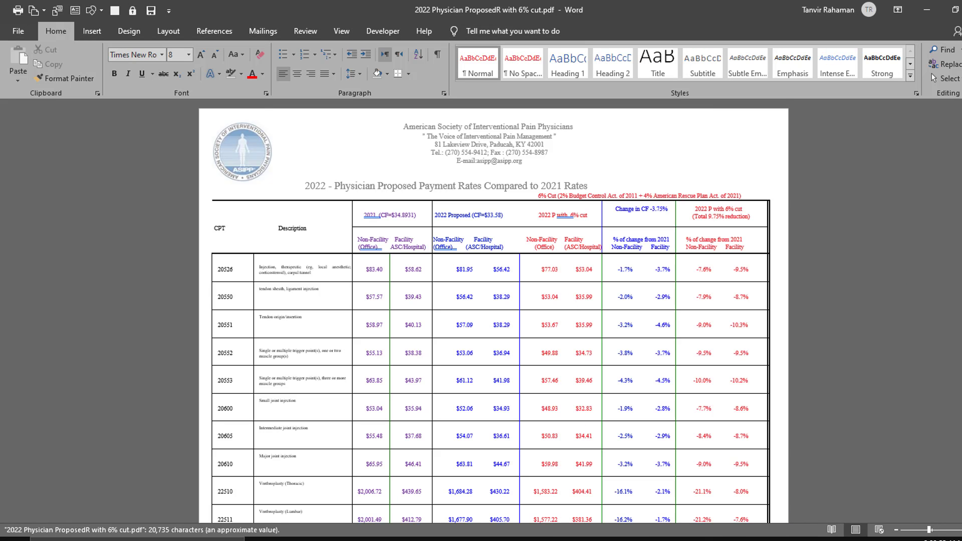
mouse_move(958, 107)
left_mouse_down()
mouse_move(958, 128)
mouse_move(958, 108)
left_mouse_up()
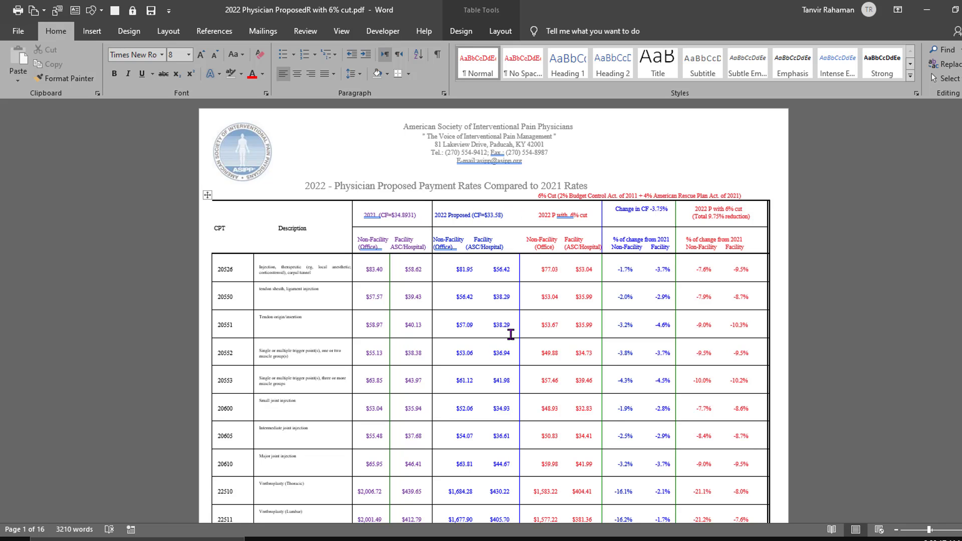
key("ctrl+a")
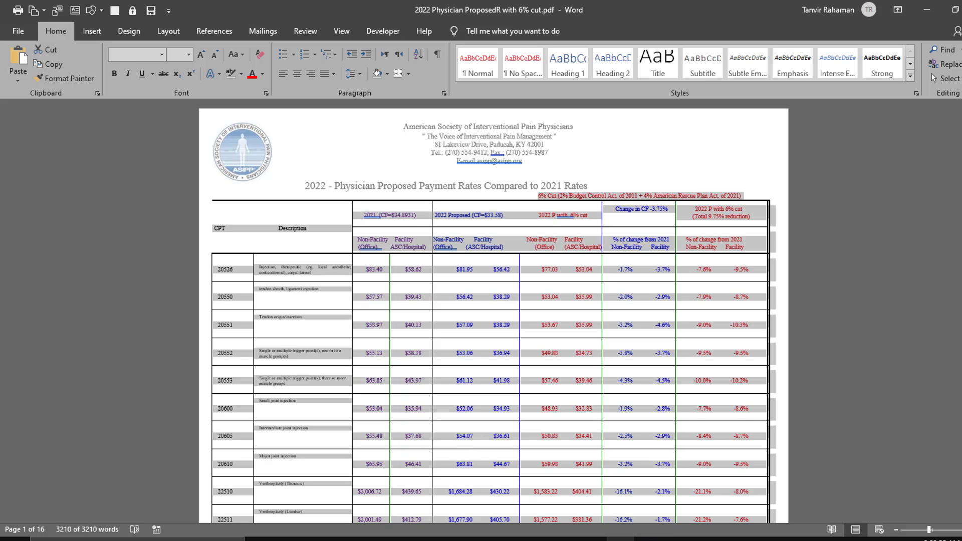
key("alt+Tab")
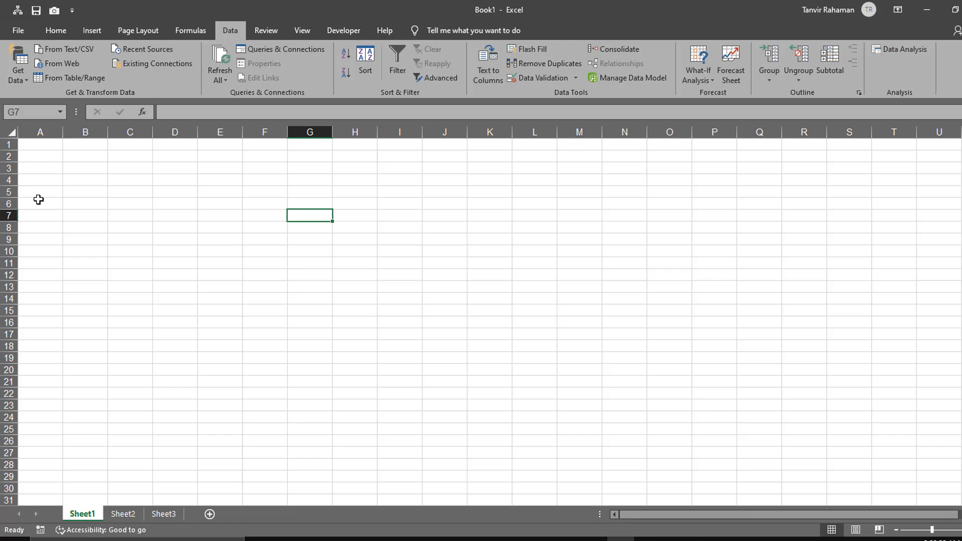
- Look over the converted rate table in the Word document
left_click(546, 538)
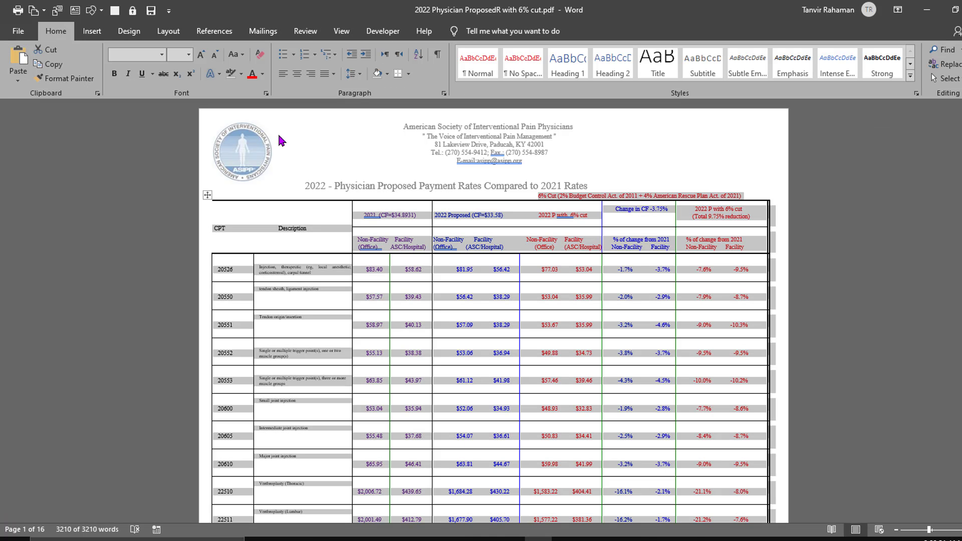
scroll(557, 309, "down", 5)
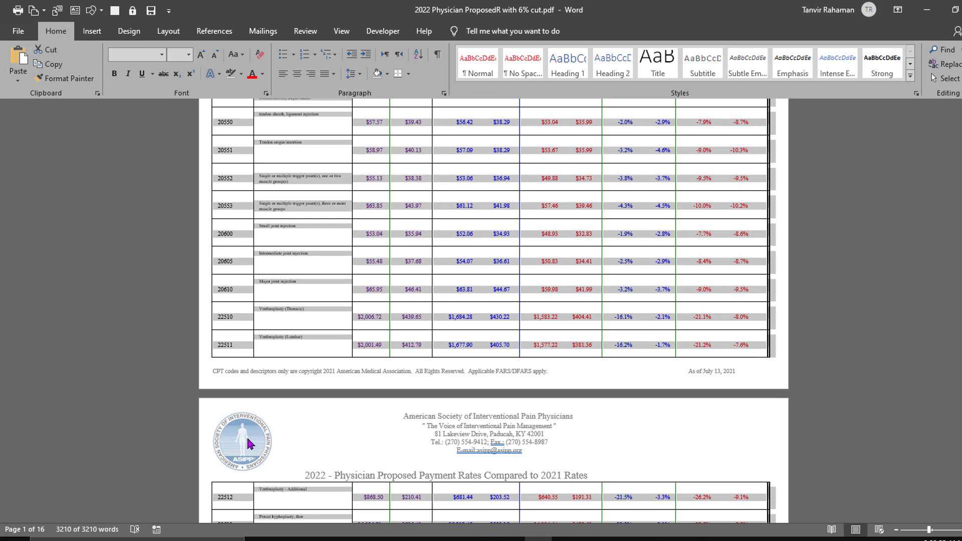
scroll(459, 476, "up", 2)
scroll(430, 456, "up", 1)
scroll(430, 398, "up", 2)
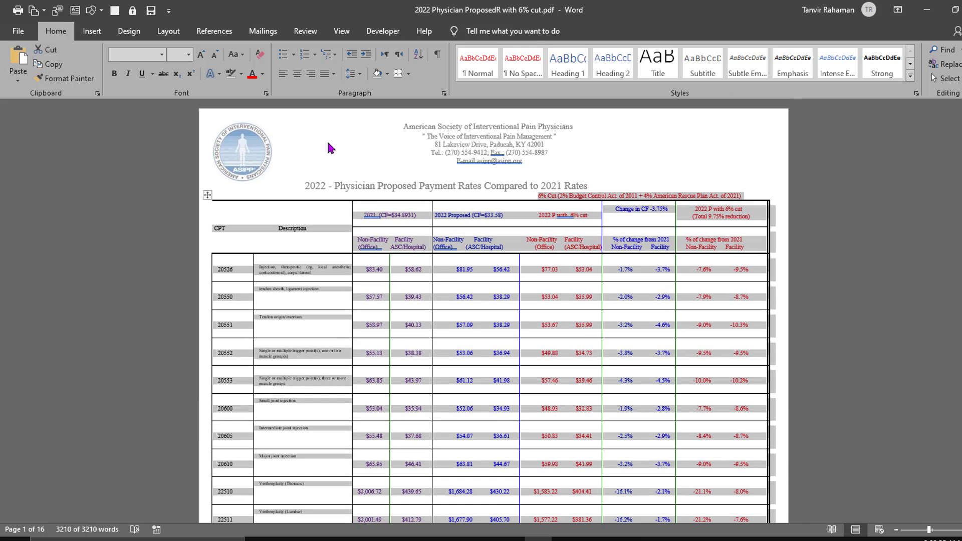
- Paste the rate table into Excel at A8 with Keep Source Formatting
left_click(512, 537)
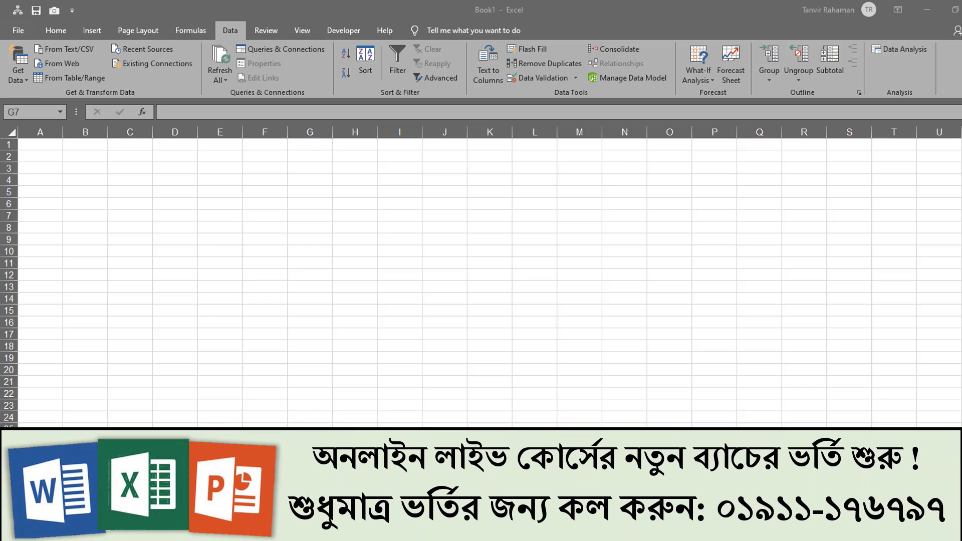
left_click(55, 229)
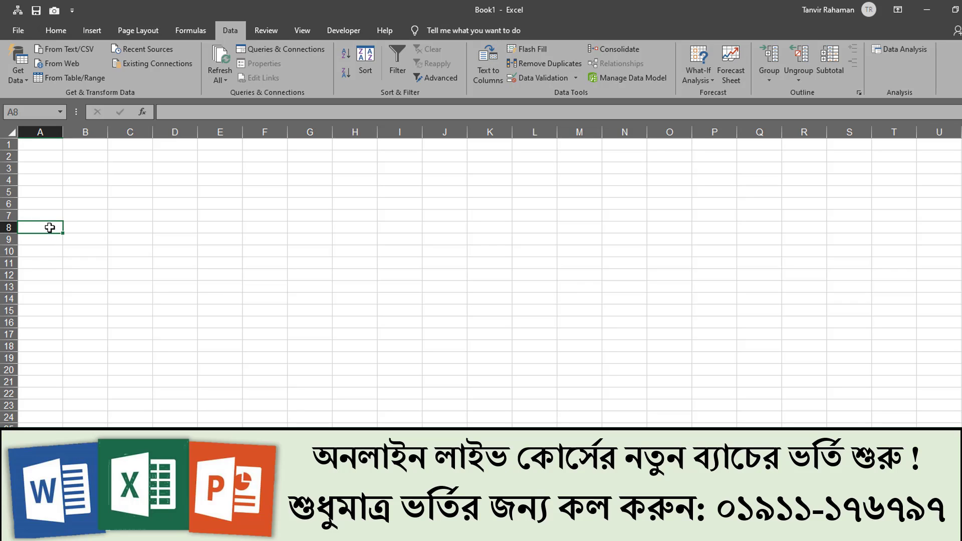
right_click(50, 229)
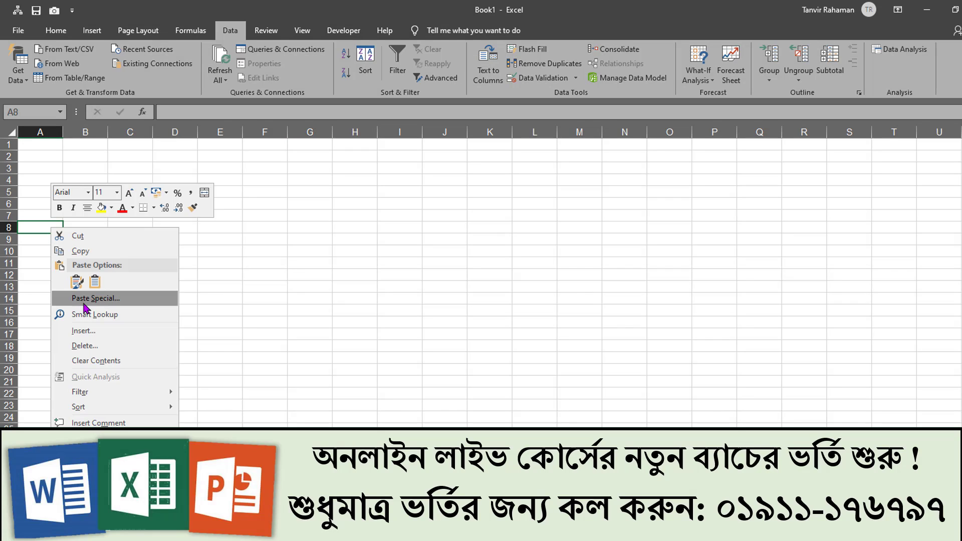
left_click(77, 283)
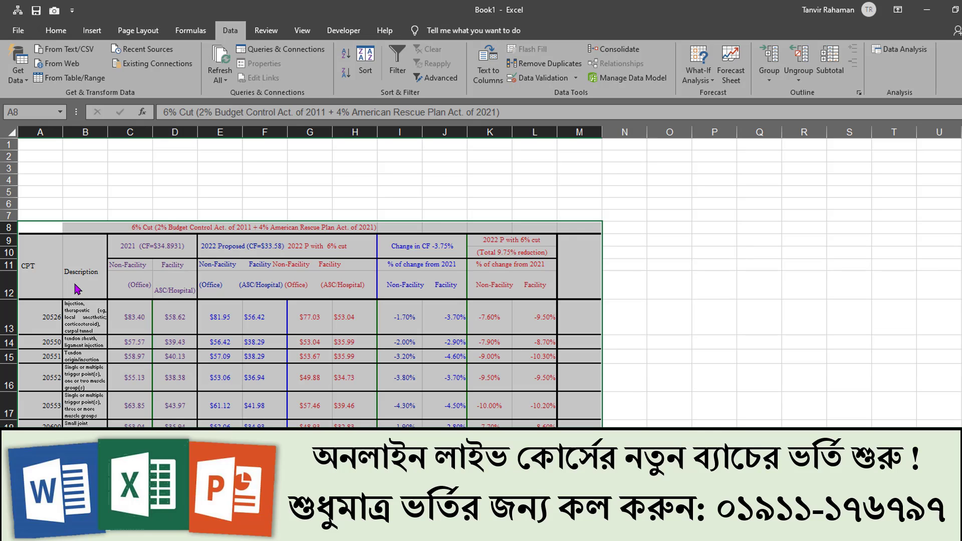
- Check the pasted values across row 13, columns E through M
left_click(678, 290)
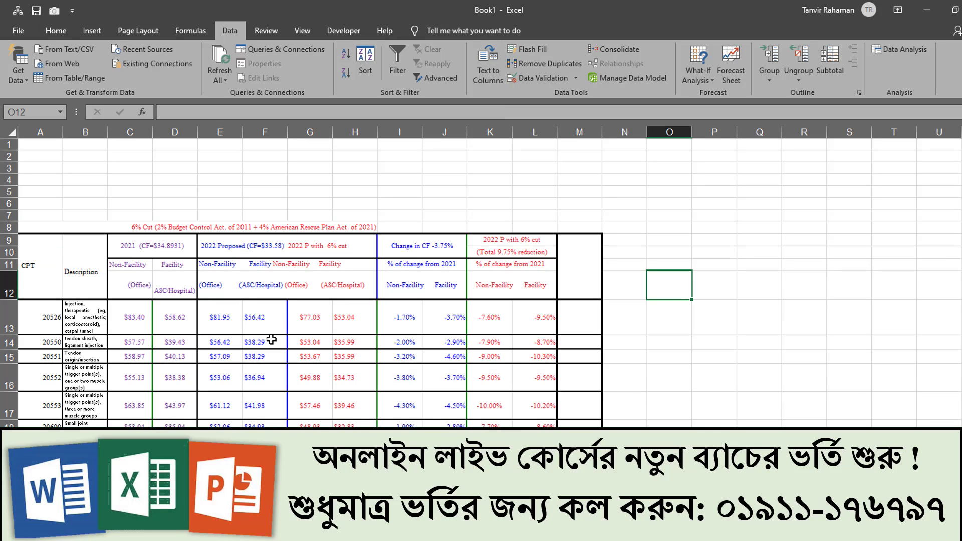
left_click(89, 323)
left_click(143, 321)
left_click(169, 321)
left_click(231, 321)
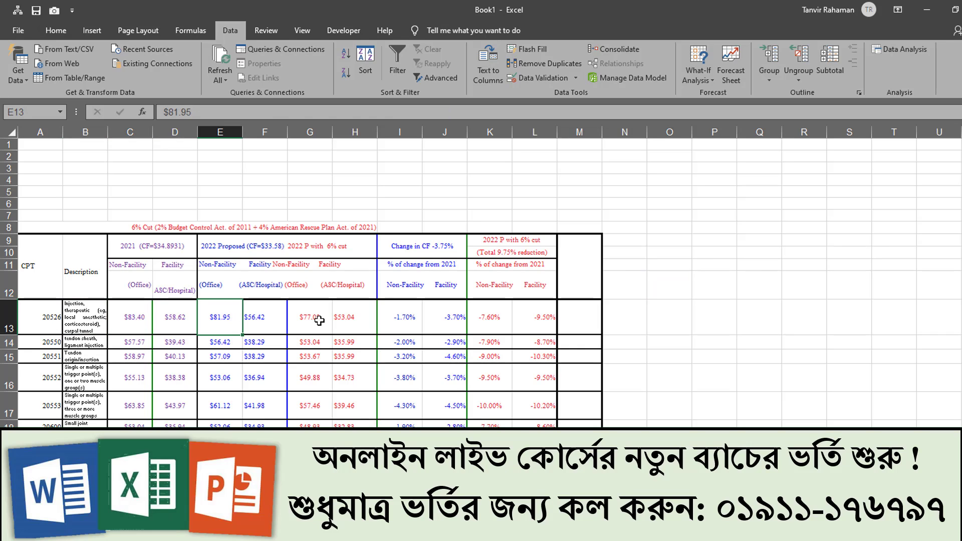
left_click(303, 317)
left_click(409, 317)
left_click(448, 316)
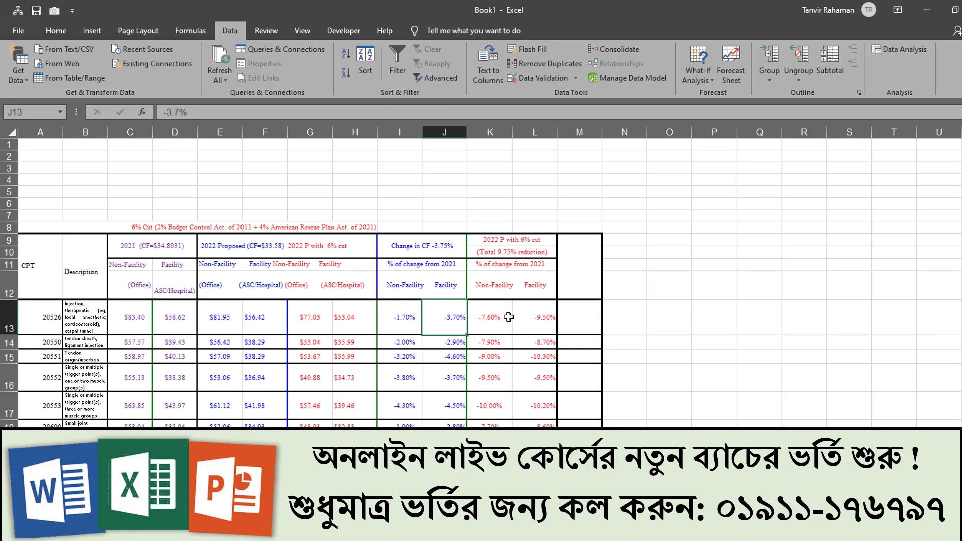
left_click(508, 317)
left_click(592, 311)
- Scroll down and back up through the pasted table to review it
scroll(485, 365, "down", 2)
scroll(482, 367, "down", 3)
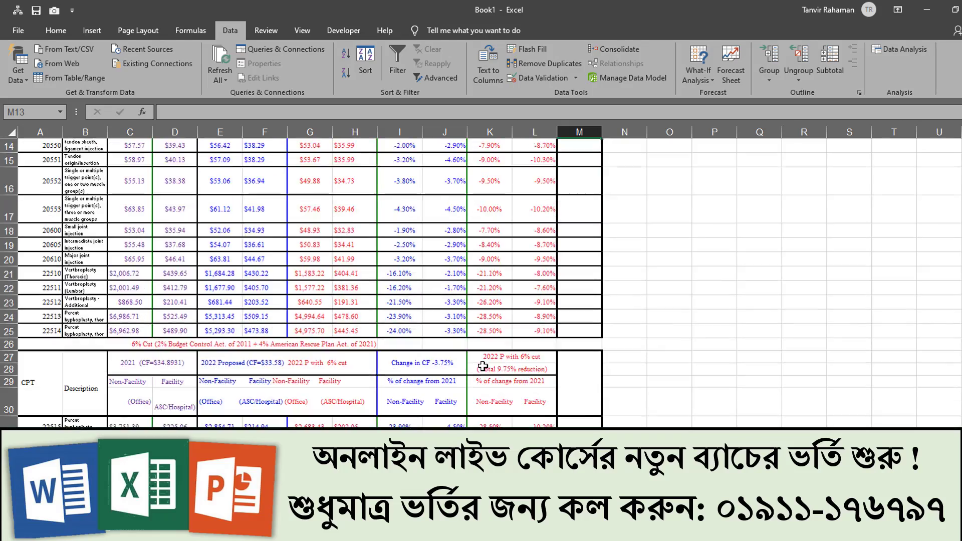
scroll(483, 366, "down", 3)
scroll(482, 365, "down", 3)
scroll(482, 364, "down", 3)
scroll(482, 363, "down", 2)
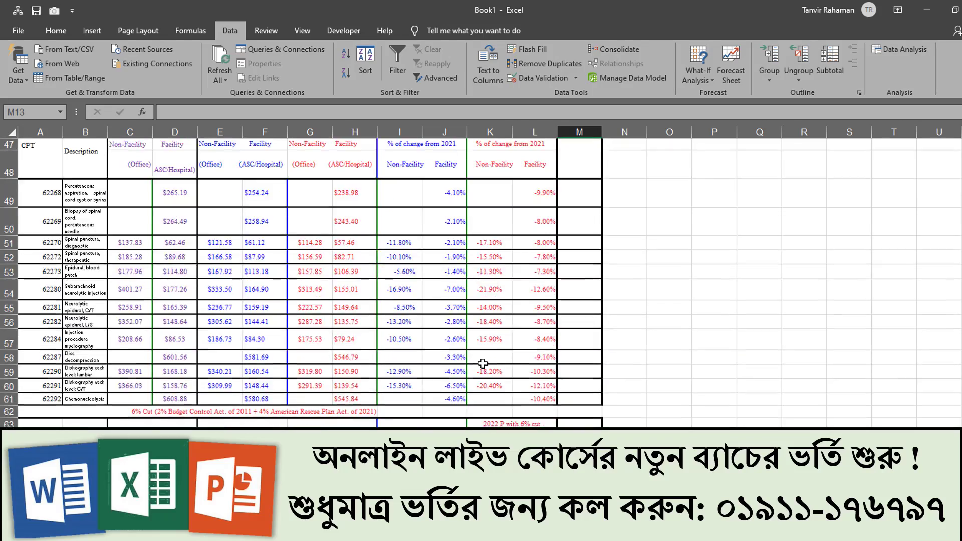
scroll(483, 364, "up", 1)
scroll(484, 363, "up", 3)
scroll(486, 363, "up", 3)
scroll(488, 363, "up", 4)
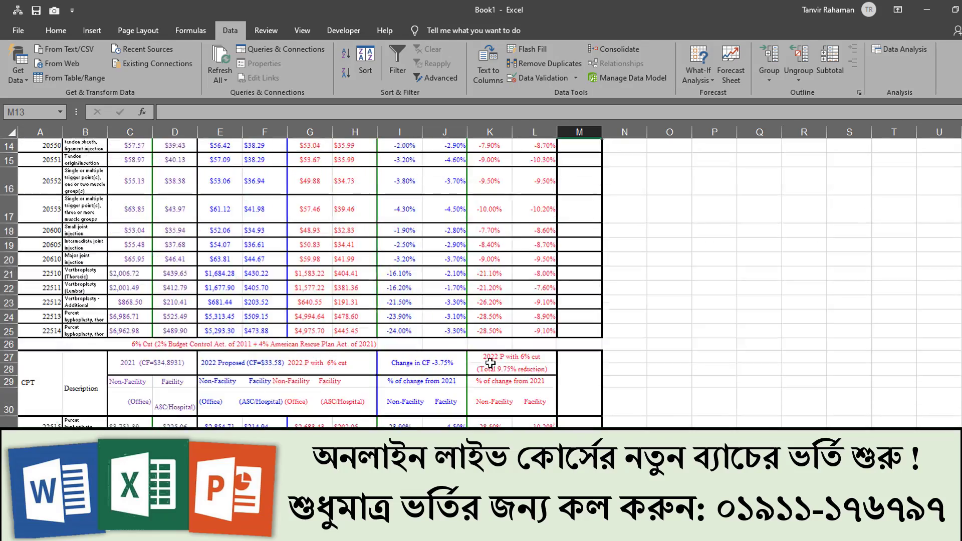
scroll(491, 364, "up", 2)
scroll(489, 365, "up", 3)
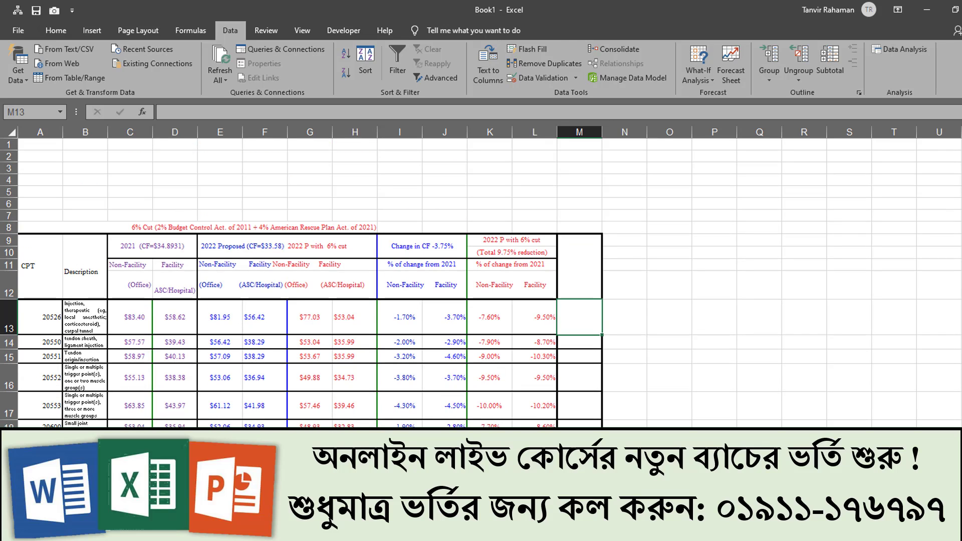
- Select the Word page header with its logo, then pick cell A1 in Excel
key("alt+Tab")
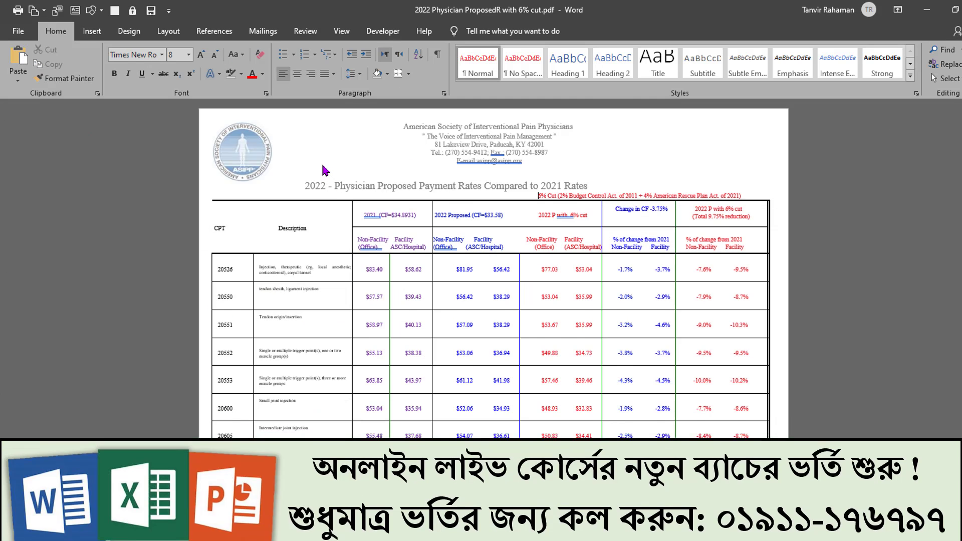
double_click(327, 157)
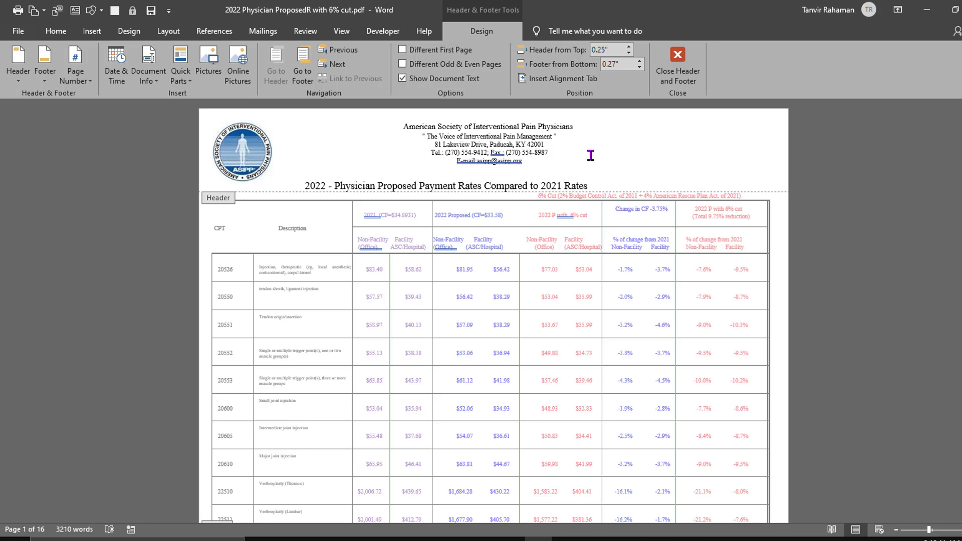
key("ctrl+a")
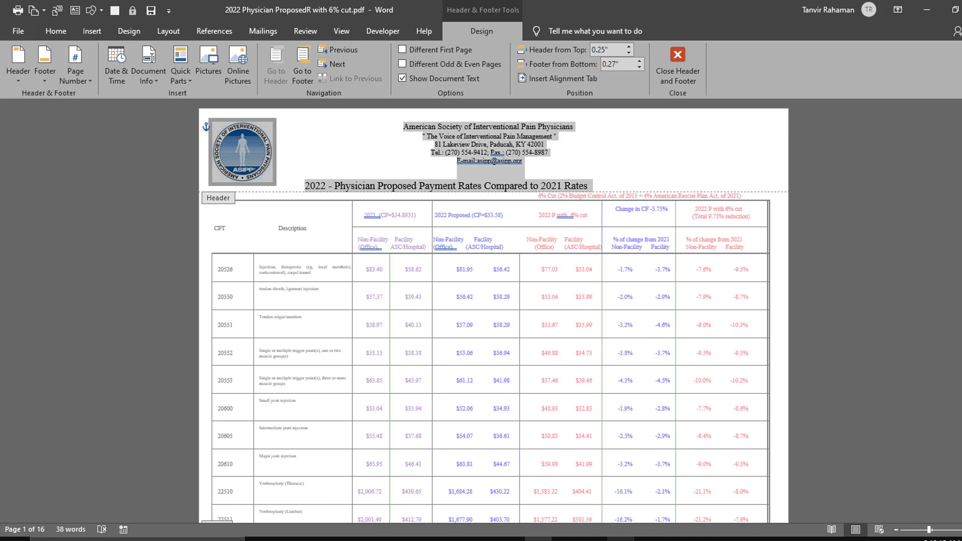
left_click(621, 539)
left_click(41, 145)
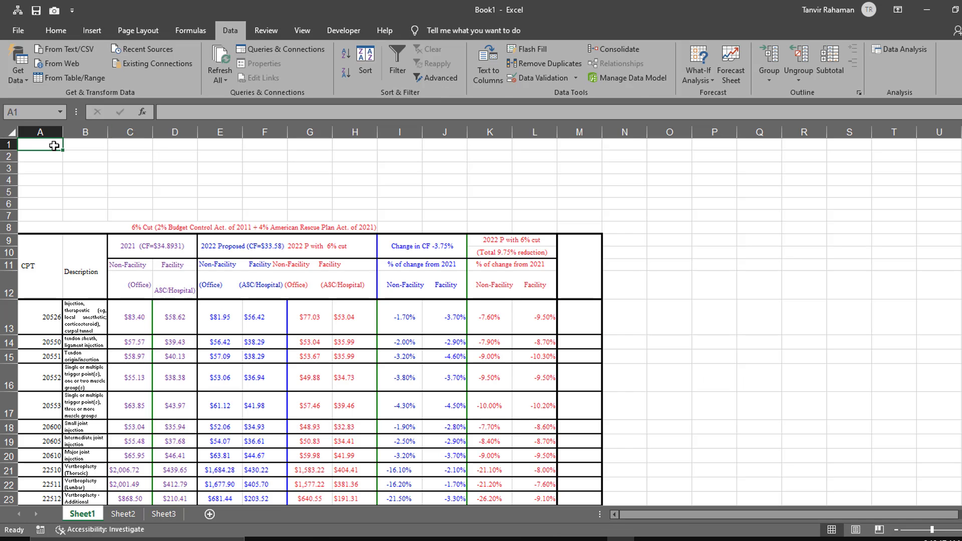
- Paste the letterhead at A1 with source formatting and move the logo to columns O–P
right_click(41, 143)
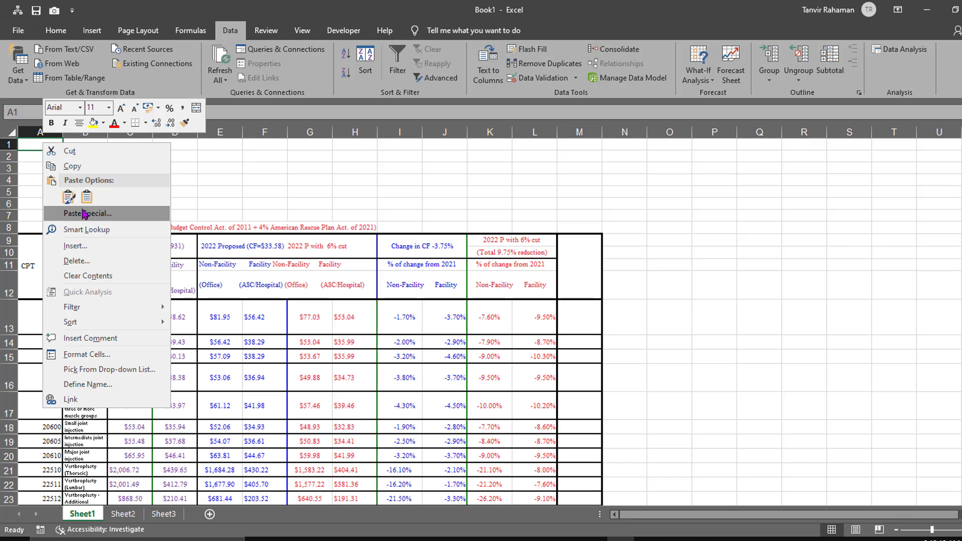
left_click(69, 197)
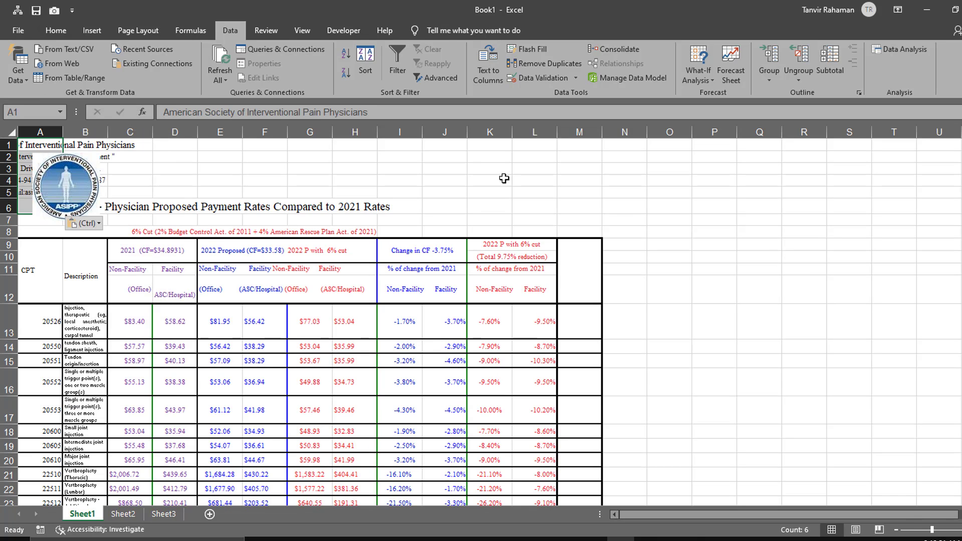
left_click(84, 189)
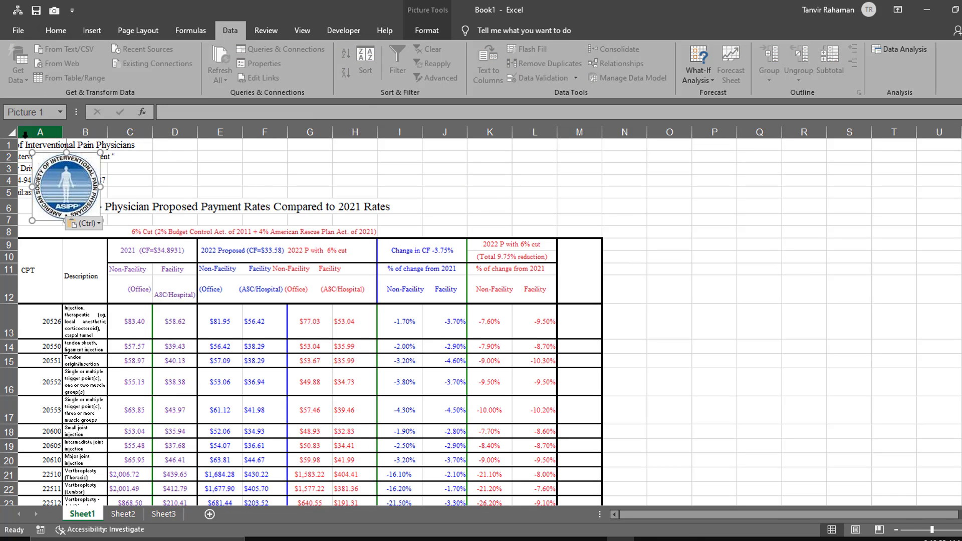
left_click_drag(55, 187, 532, 186)
left_click(50, 145)
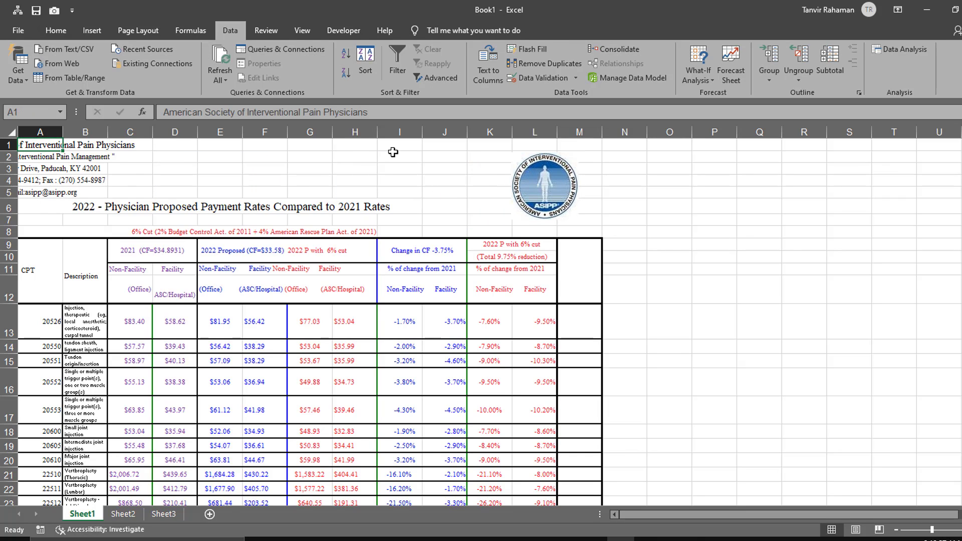
left_click_drag(521, 179, 665, 277)
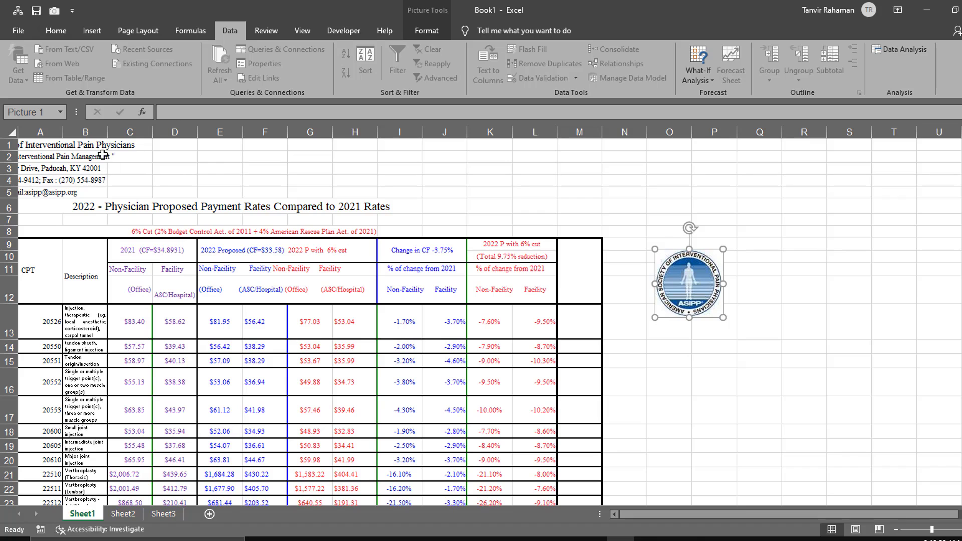
left_click_drag(23, 146, 599, 146)
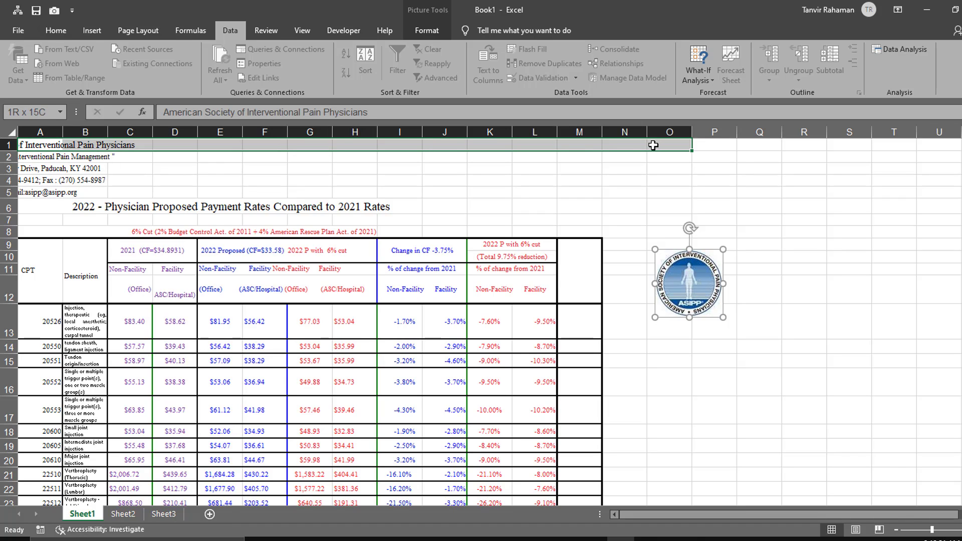
- Merge & Center A1:M1, merge rows 2–5 across A–M, and centre the row 6 title
left_click(56, 30)
left_click(402, 74)
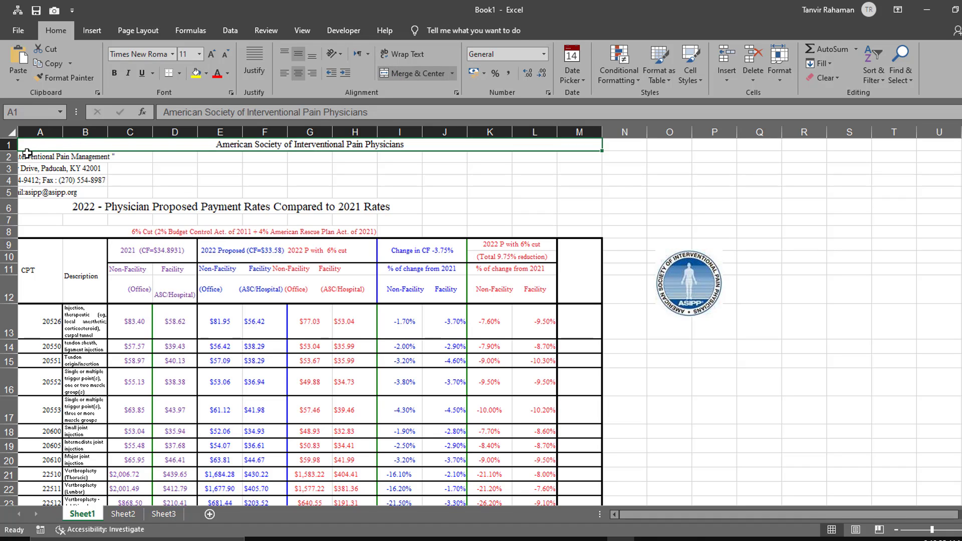
mouse_move(27, 155)
left_mouse_down()
mouse_move(576, 156)
mouse_move(592, 206)
left_mouse_up()
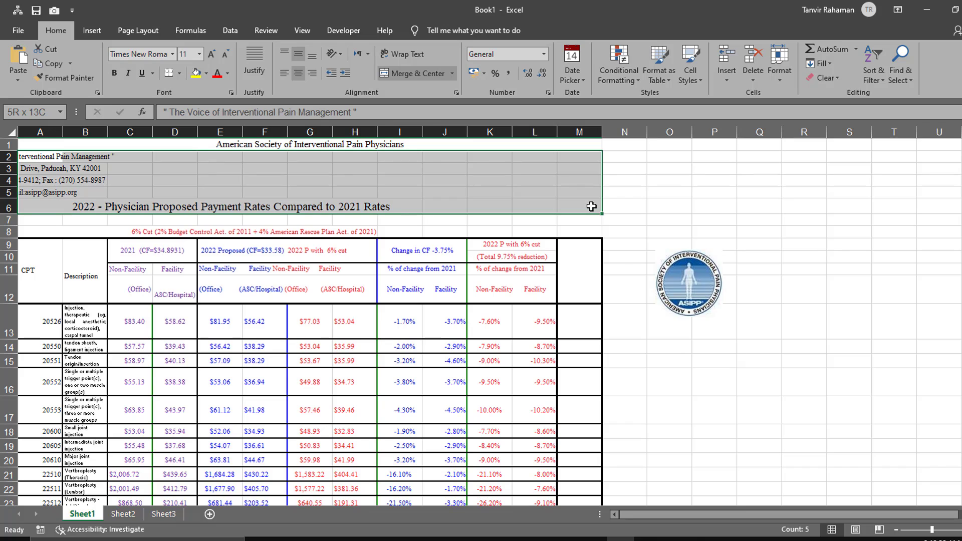
left_click(452, 73)
left_click(435, 103)
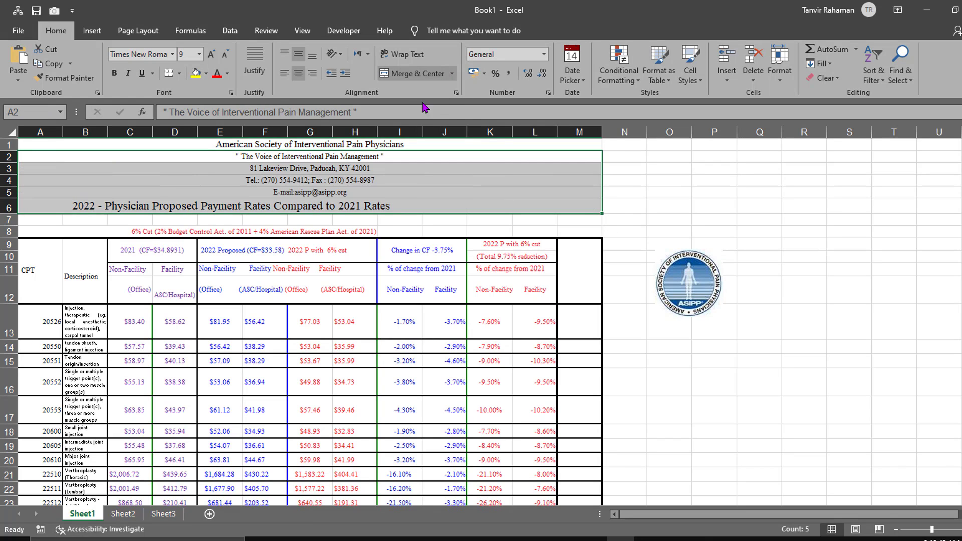
left_click(581, 206)
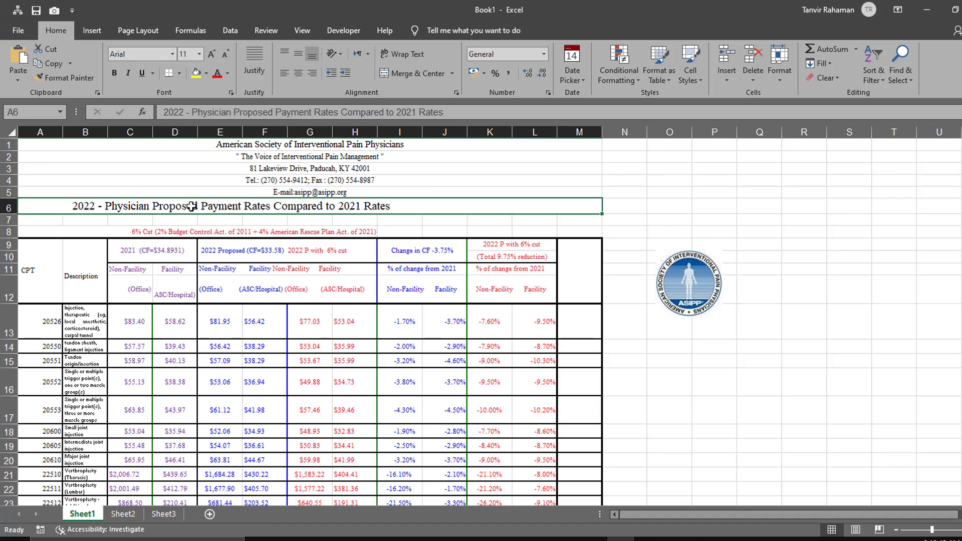
left_click(410, 73)
left_click(411, 73)
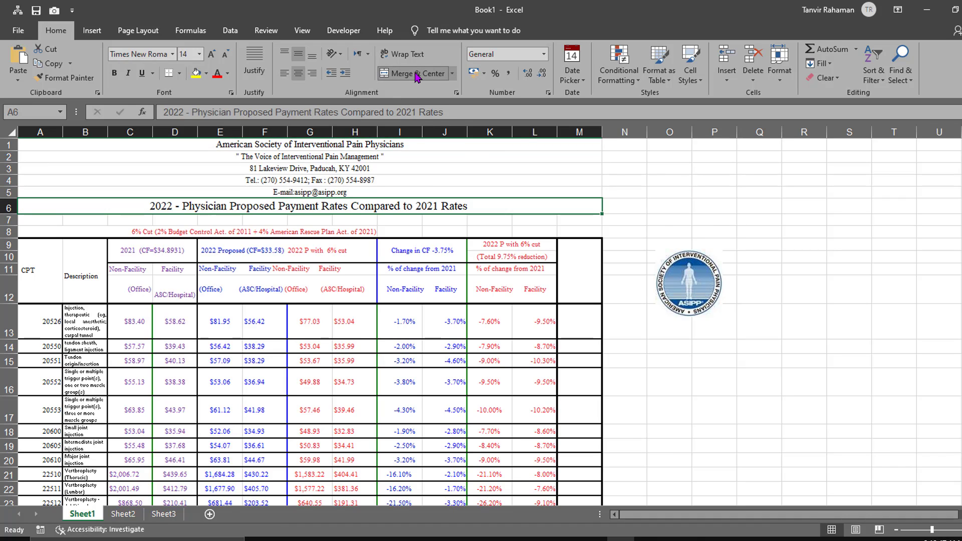
- Place the logo over A1:B5 and merge-centre the 6% Cut note across A8:M8
mouse_move(700, 286)
left_mouse_down()
mouse_move(62, 175)
mouse_move(77, 177)
left_mouse_up()
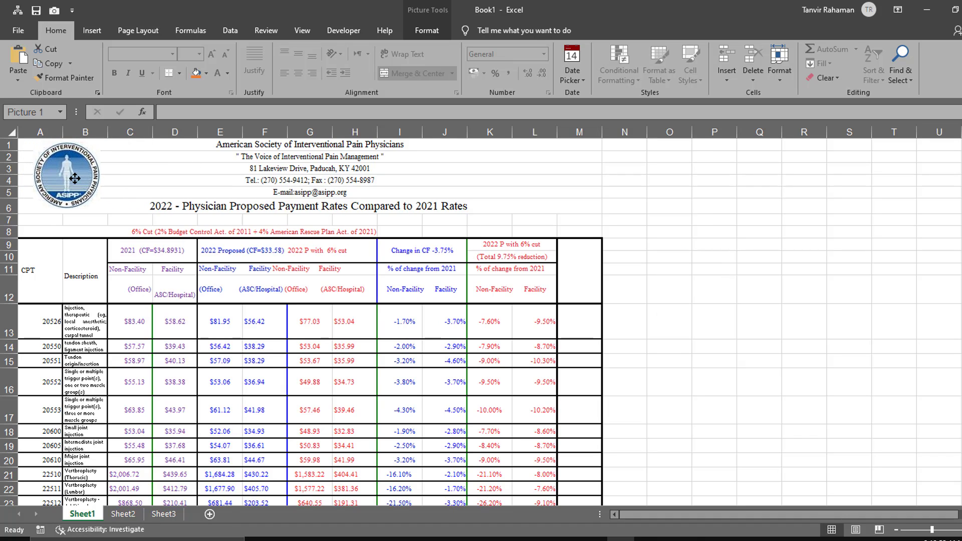
left_click(644, 201)
left_click_drag(67, 231, 582, 231)
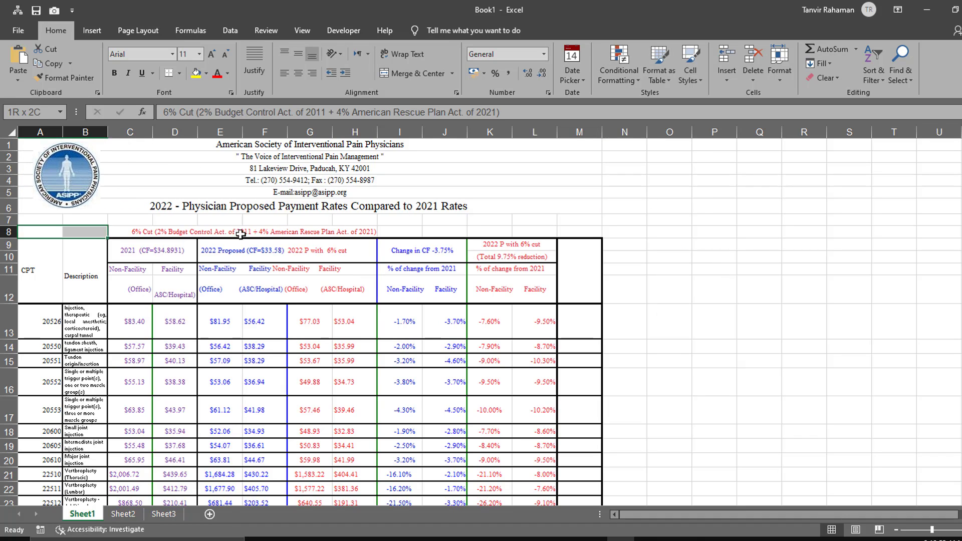
left_click(442, 79)
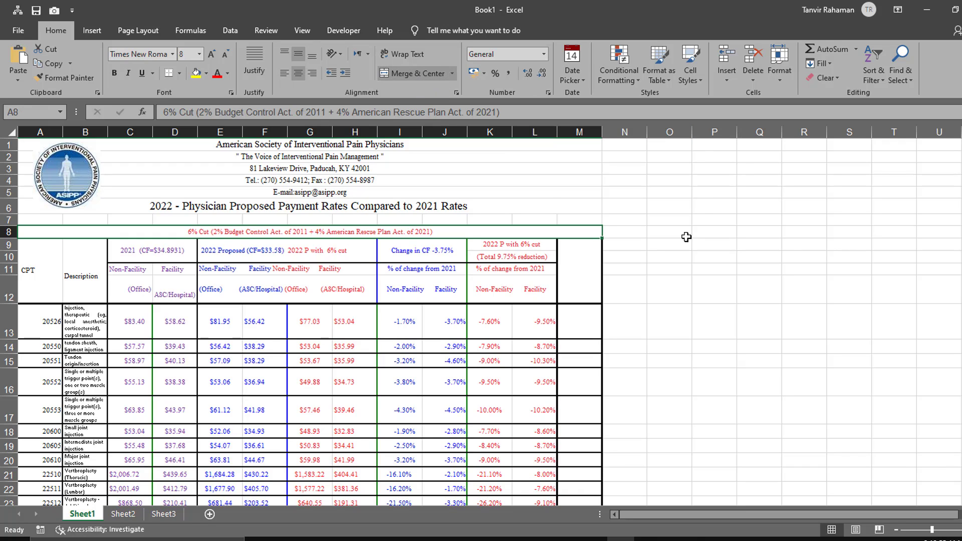
left_click(684, 234)
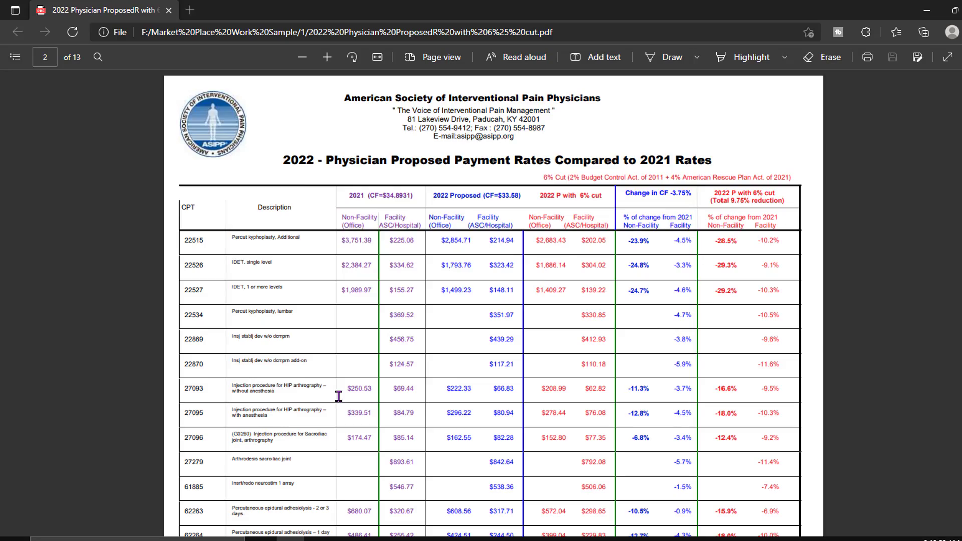
- Return to the Edge PDF and scroll up to page 1's letterhead, title and 6% Cut note
left_click(291, 538)
scroll(440, 336, "up", 1)
scroll(440, 337, "up", 4)
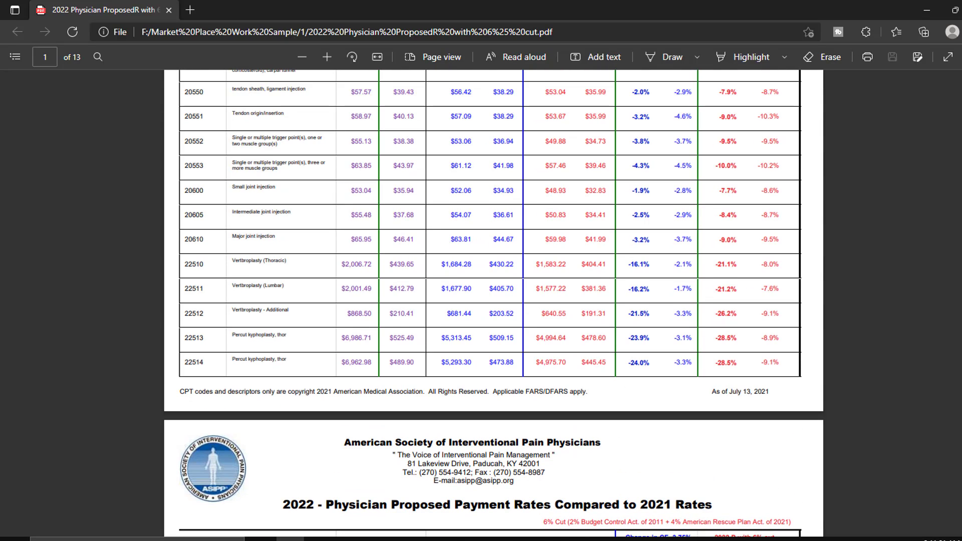
scroll(440, 337, "up", 3)
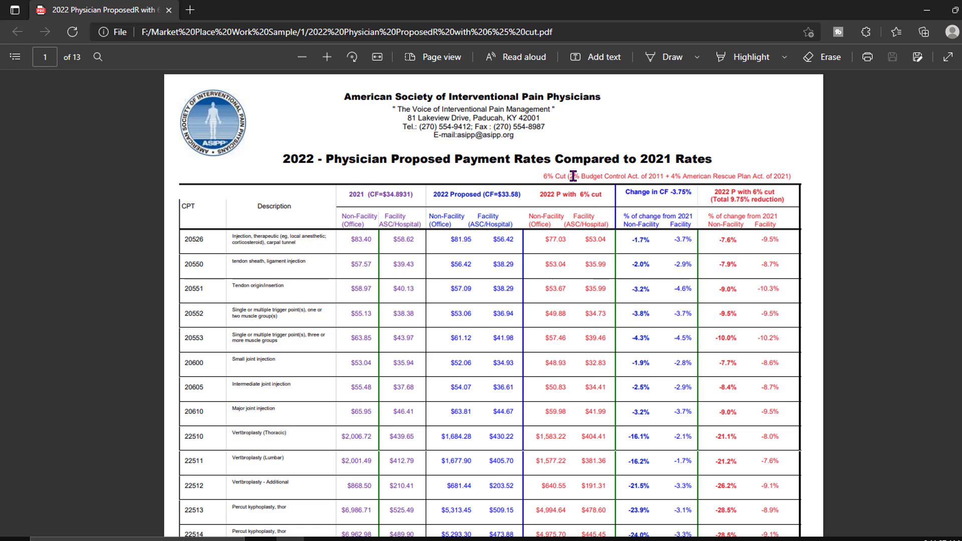
- Right-align the red 6% Cut note in A8 and bold the 2022 payment-rates title in A6
key("alt+Tab")
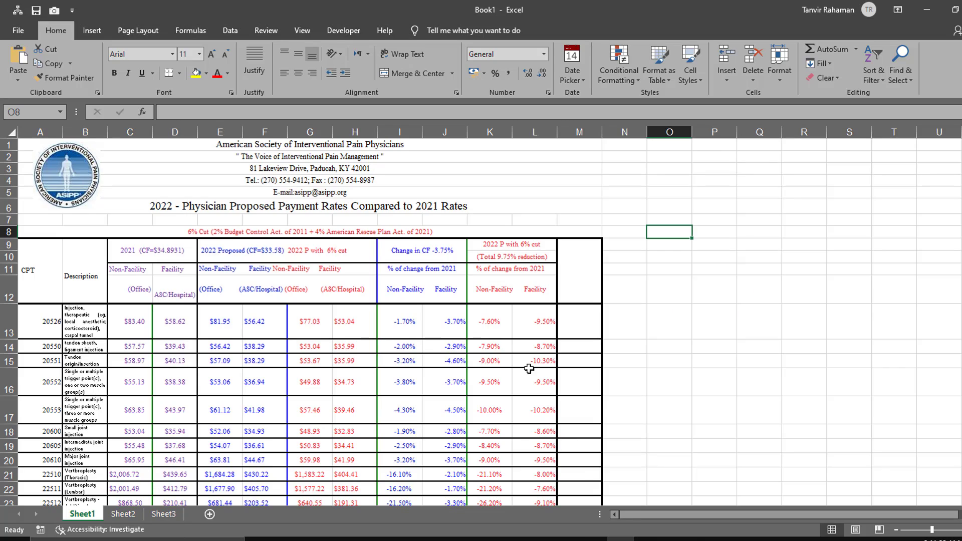
left_click(270, 233)
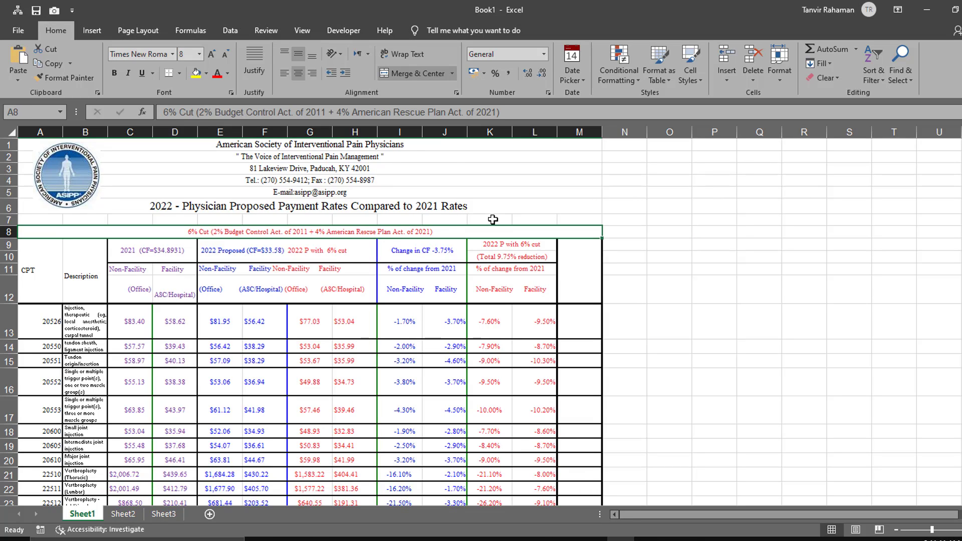
left_click(312, 73)
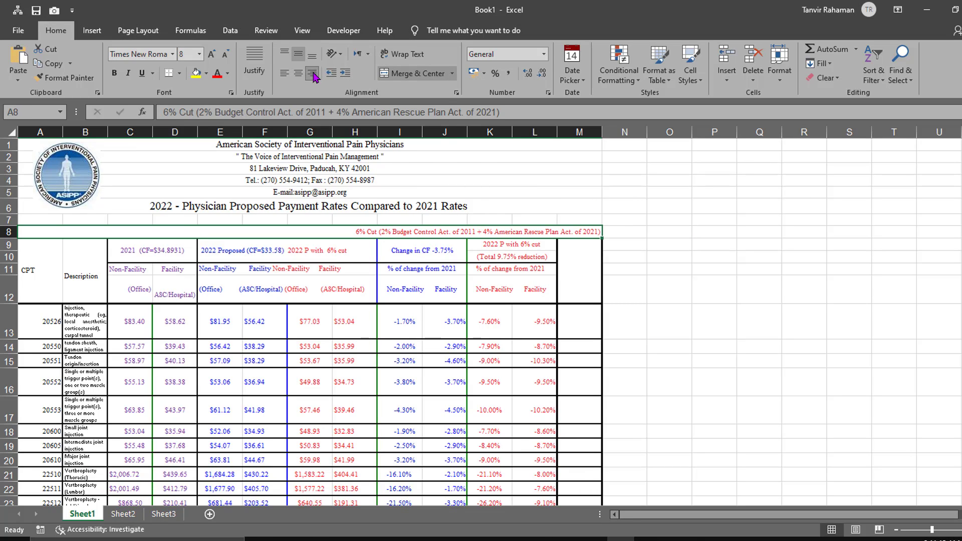
left_click(331, 206)
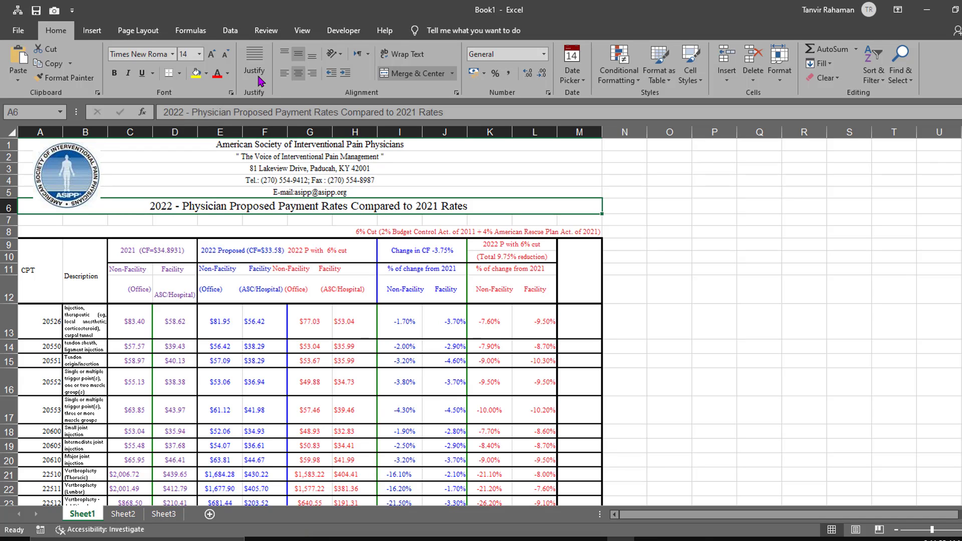
left_click(114, 73)
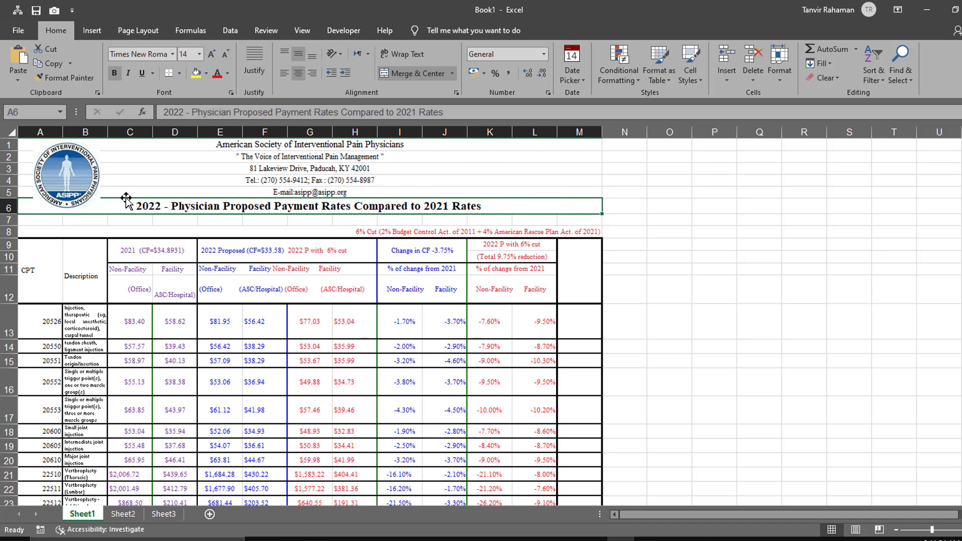
- Review the formatted header, selecting heading rows 9–12 and then the ASIPP logo
left_click(644, 229)
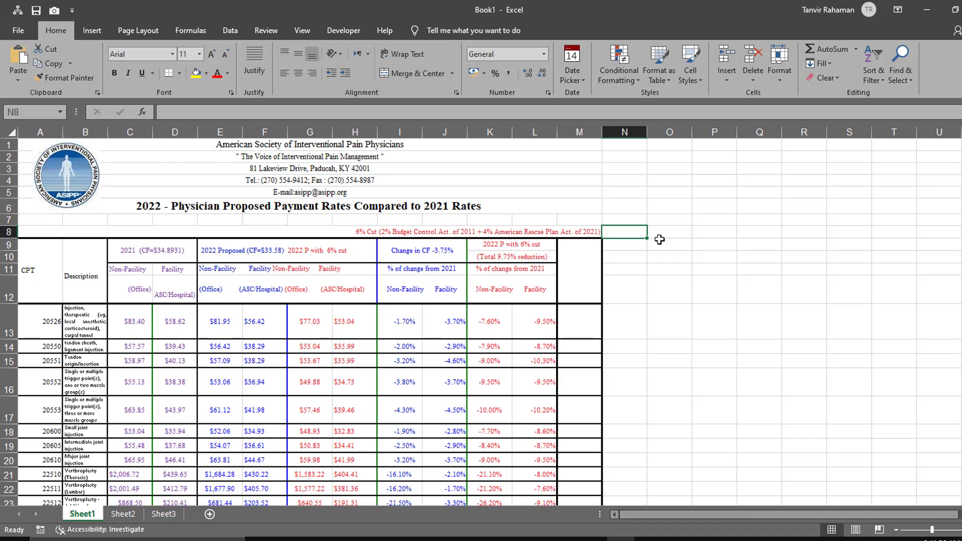
scroll(312, 320, "down", 1)
scroll(312, 321, "down", 4)
scroll(312, 320, "down", 1)
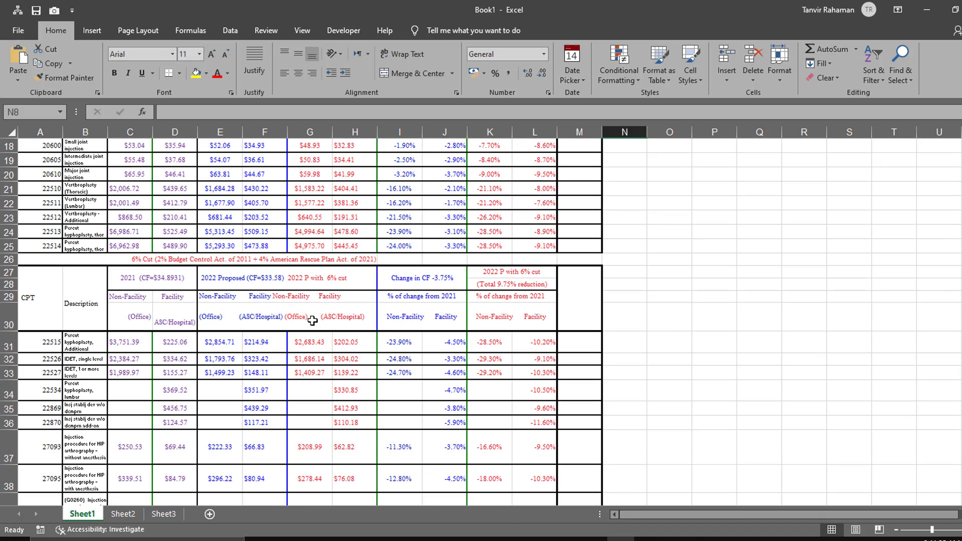
scroll(313, 321, "up", 1)
scroll(312, 320, "up", 4)
scroll(312, 321, "up", 1)
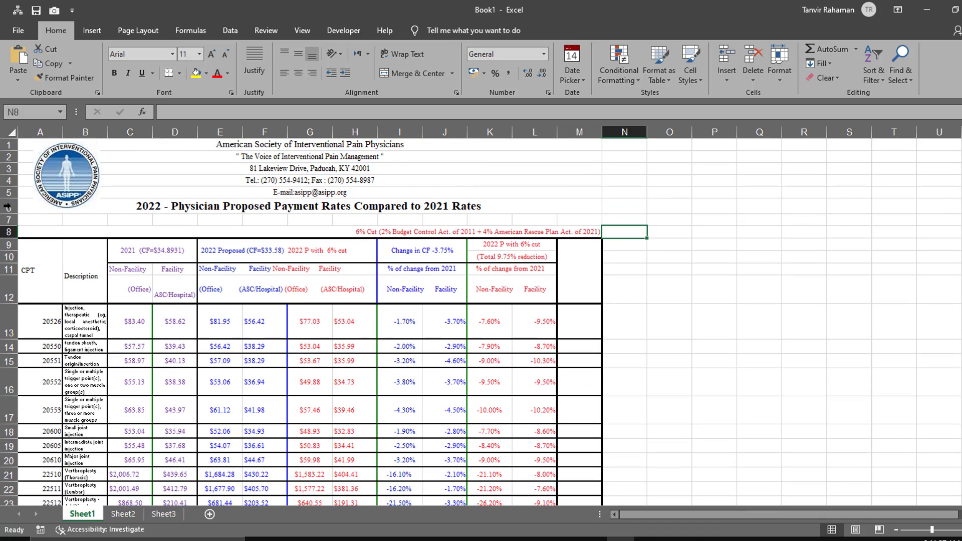
left_click_drag(42, 271, 578, 271)
left_click(120, 206)
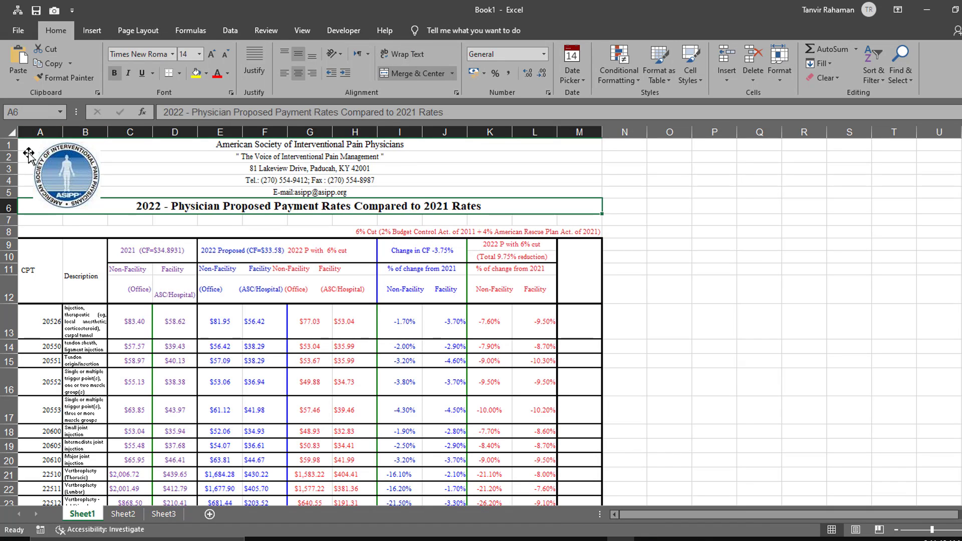
left_click(47, 163)
- Compare the row 8 6% Cut note with the repeated note and heading block at row 26
left_click(528, 150)
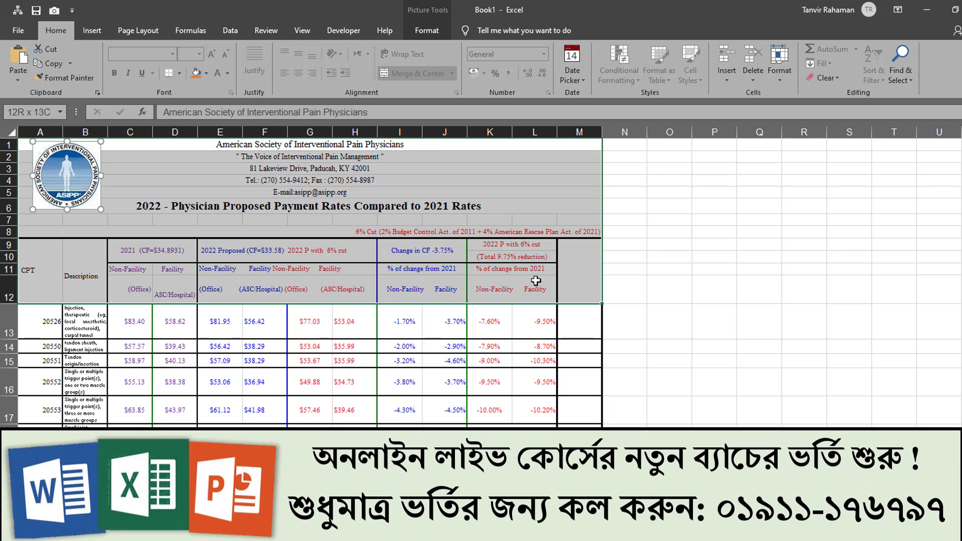
scroll(515, 301, "down", 4)
scroll(488, 376, "down", 1)
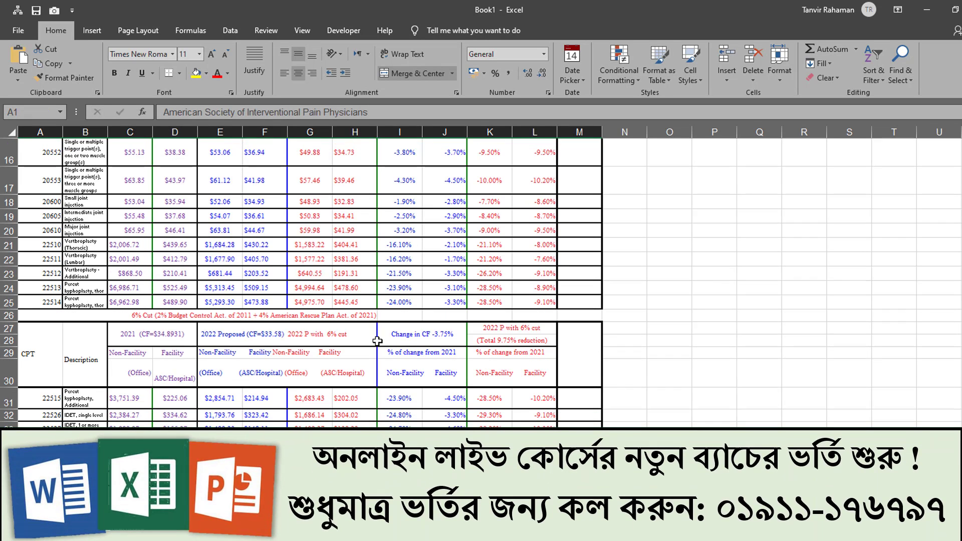
scroll(377, 341, "up", 3)
scroll(376, 337, "up", 3)
scroll(375, 334, "down", 2)
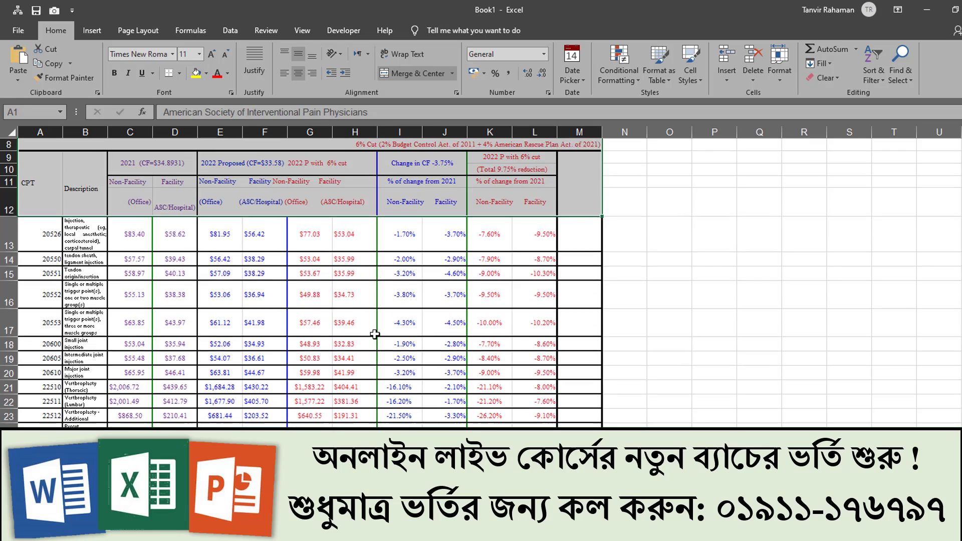
scroll(375, 334, "up", 3)
left_click(379, 191)
scroll(400, 351, "down", 3)
scroll(400, 350, "down", 2)
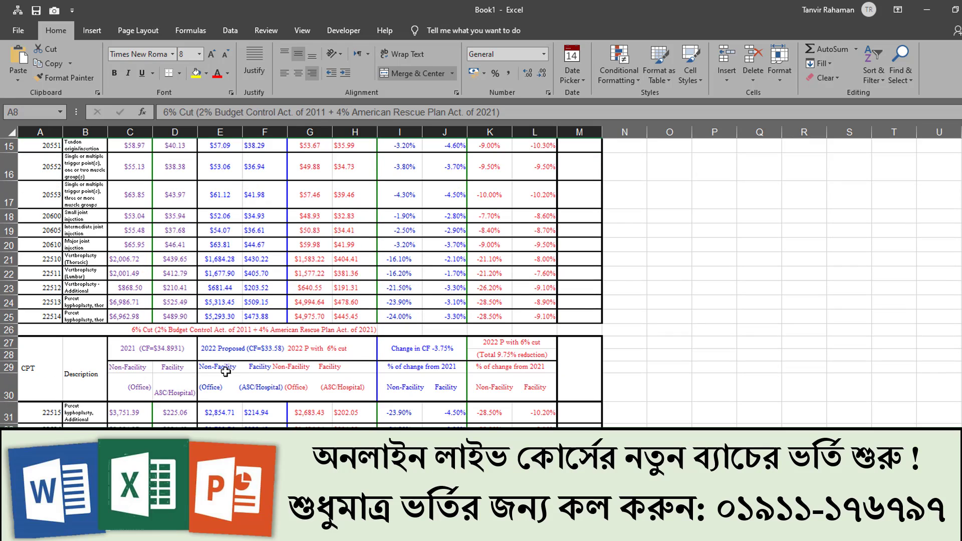
left_click(244, 325)
scroll(466, 370, "up", 2)
scroll(466, 371, "up", 2)
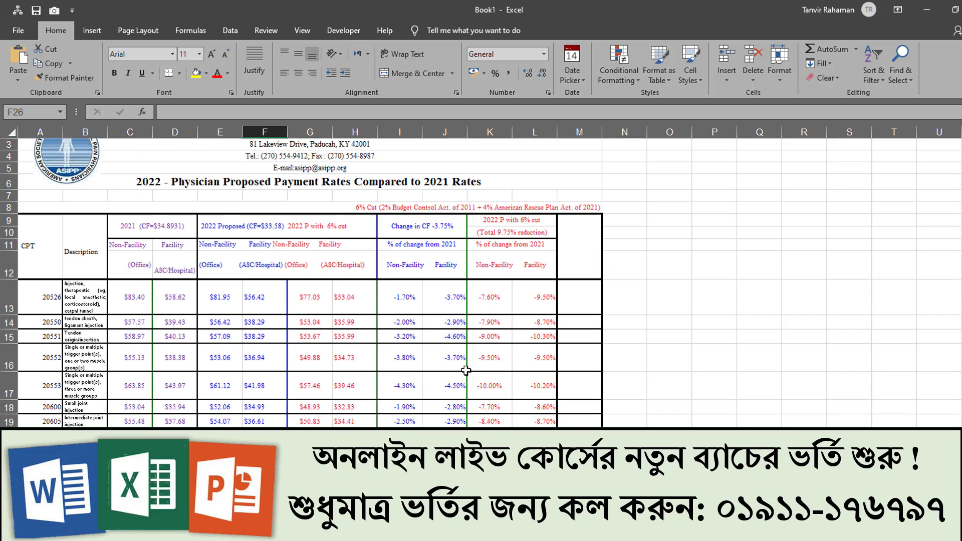
scroll(466, 371, "down", 3)
scroll(466, 371, "down", 1)
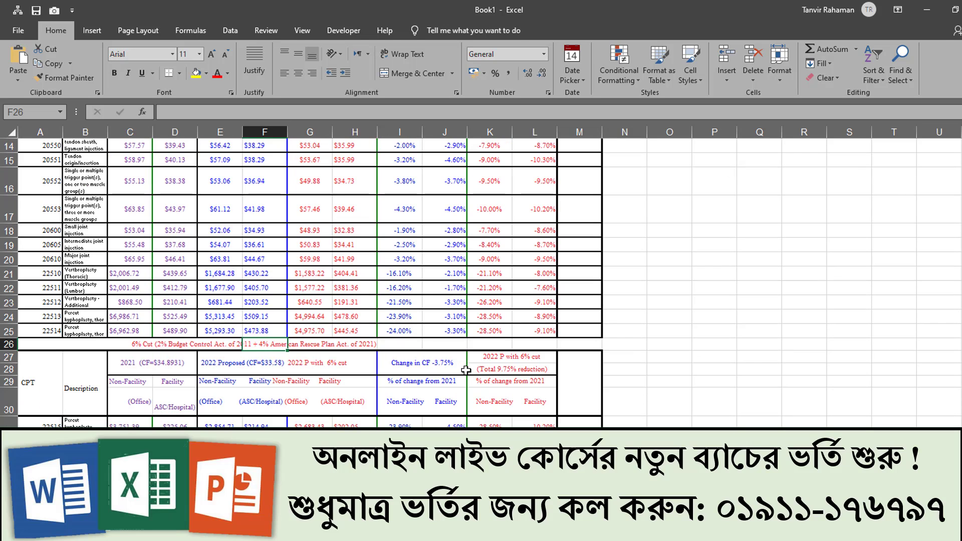
scroll(466, 370, "down", 1)
left_click(466, 370)
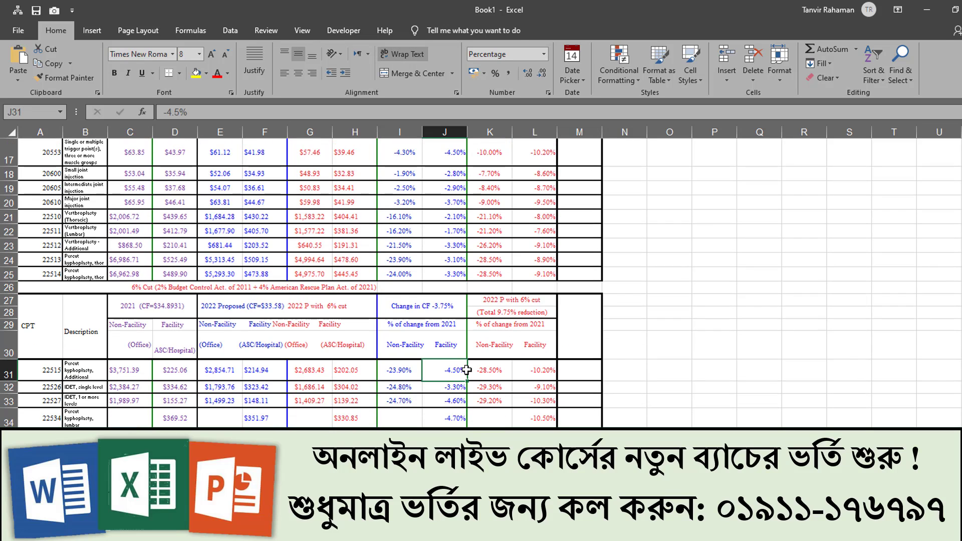
scroll(451, 365, "down", 2)
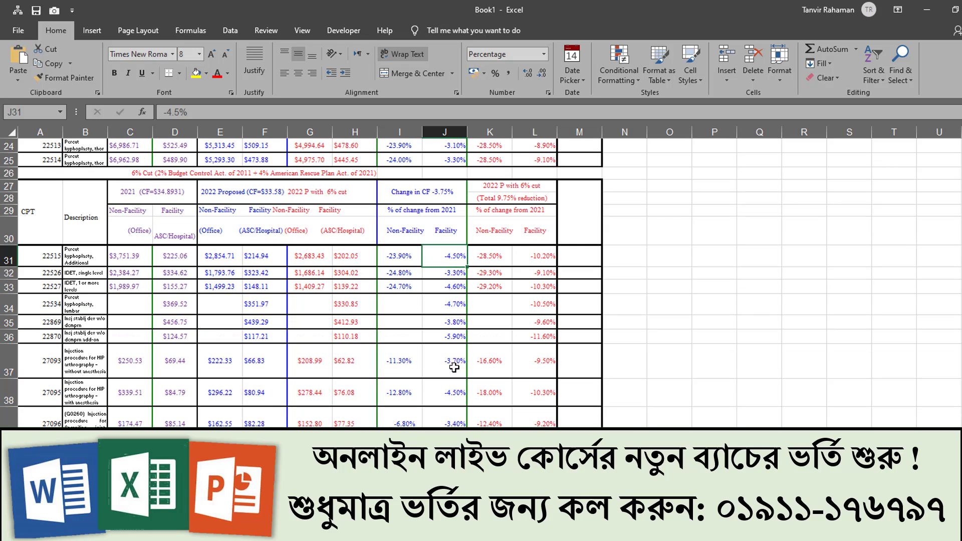
scroll(426, 350, "up", 1)
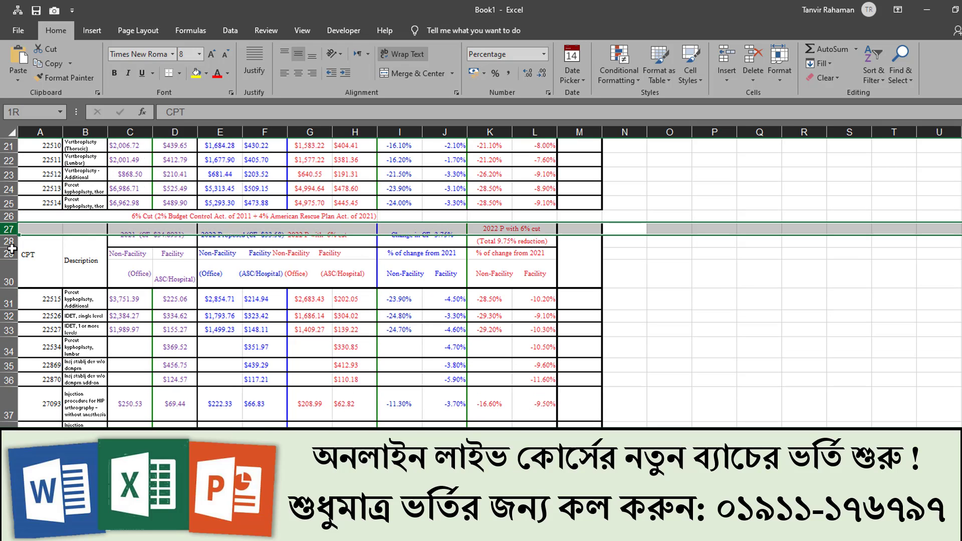
- Delete the repeated header rows 26–30 and 39–43
left_click_drag(9, 228, 9, 281)
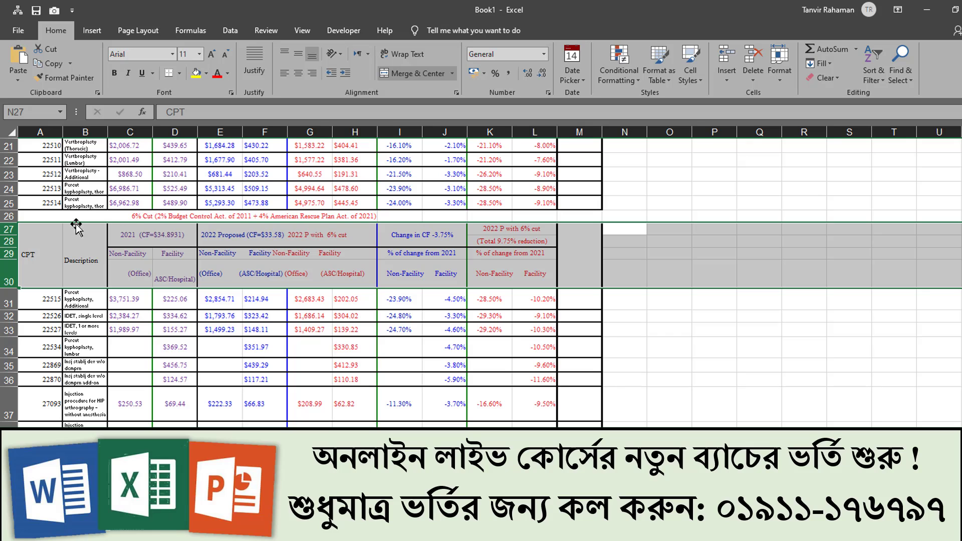
left_click_drag(10, 216, 10, 280)
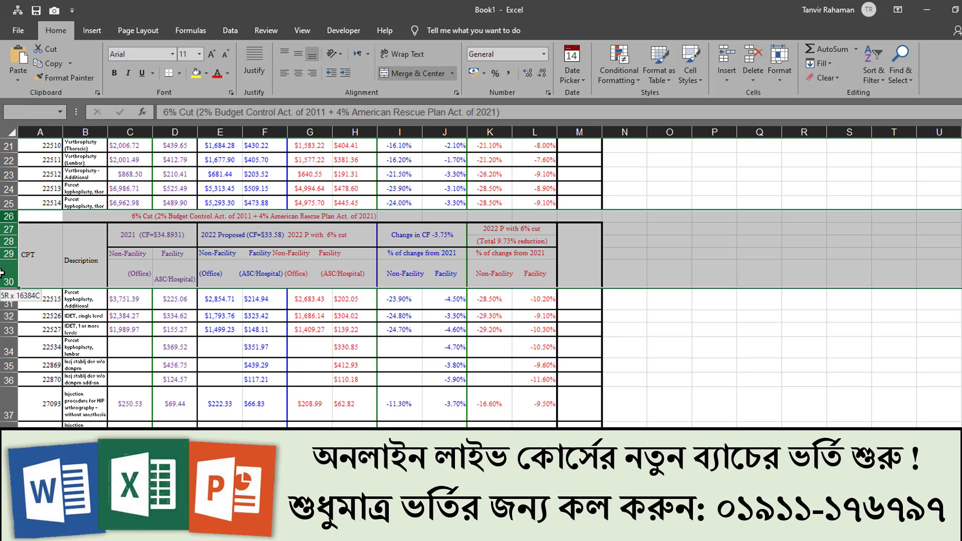
right_click(248, 229)
left_click(283, 329)
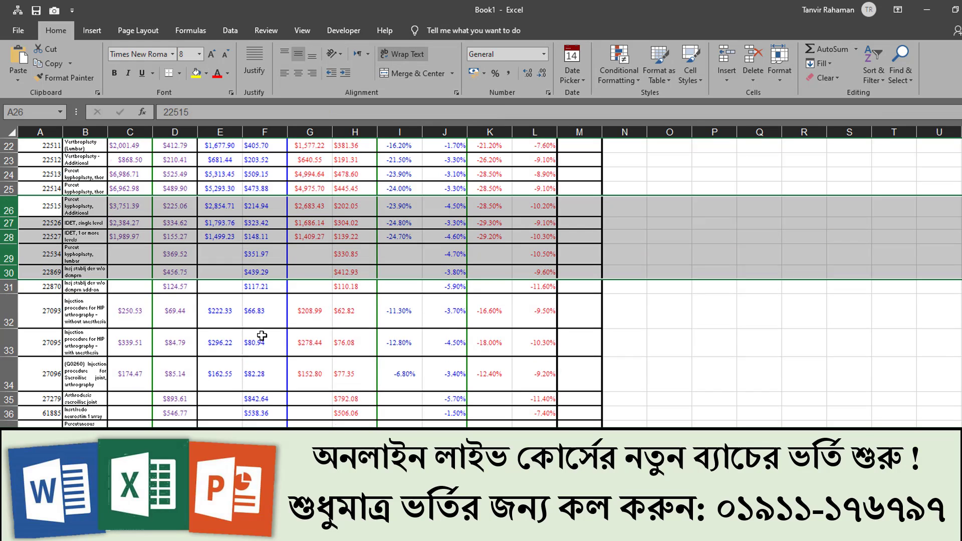
scroll(261, 335, "down", 3)
scroll(262, 336, "down", 1)
left_click_drag(9, 342, 9, 406)
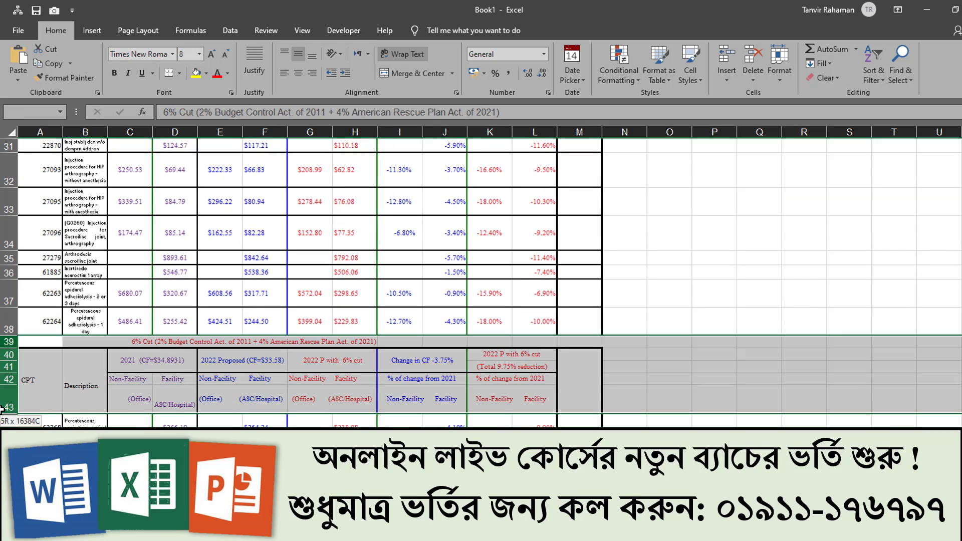
right_click(207, 373)
left_click(236, 288)
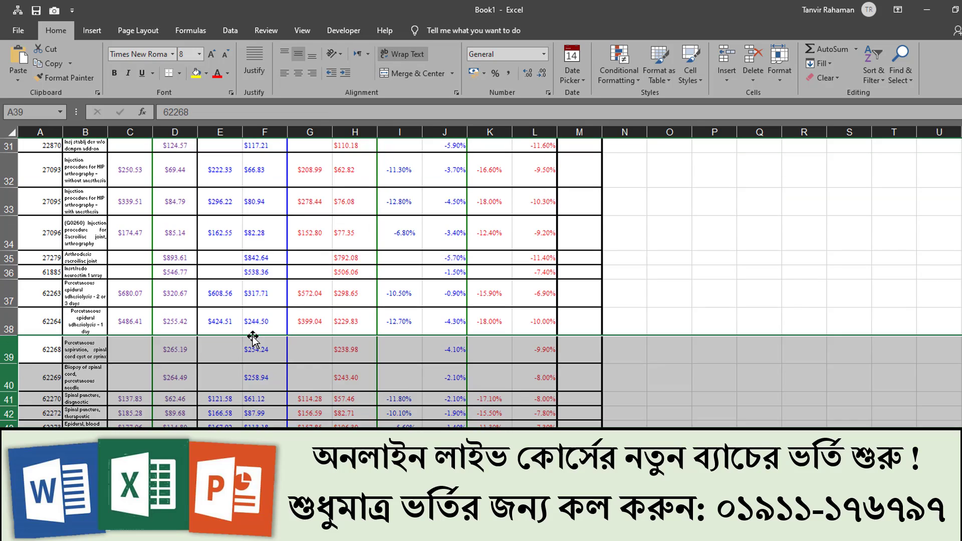
- Delete the repeated header rows 52–56, then select rows 67–71 for deletion
scroll(253, 341, "down", 2)
scroll(253, 341, "down", 1)
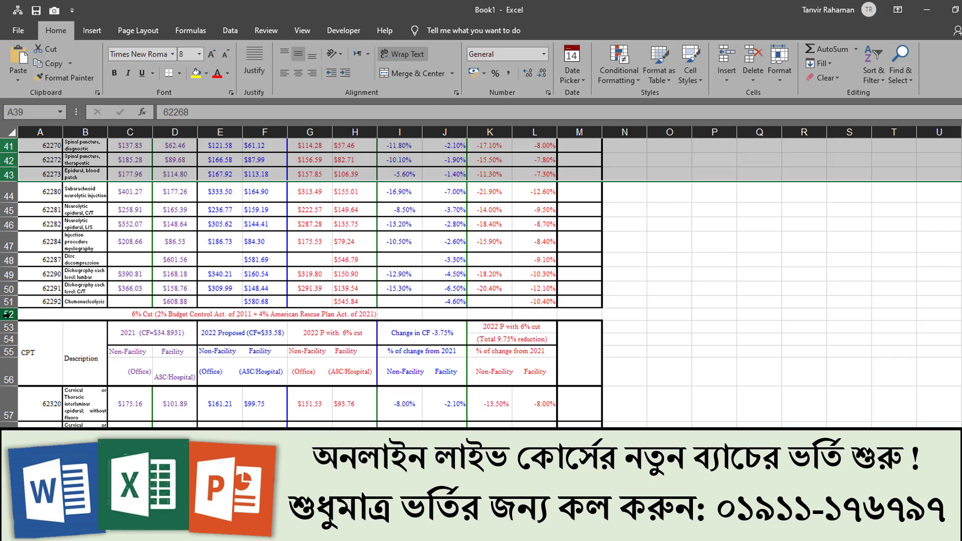
left_click_drag(9, 314, 2, 367)
right_click(129, 358)
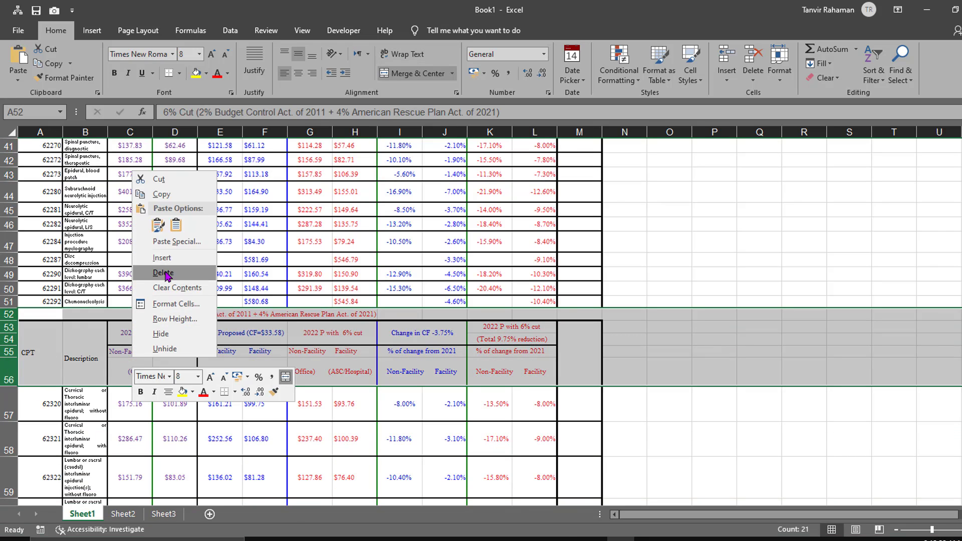
left_click(166, 276)
scroll(209, 326, "down", 3)
scroll(153, 358, "down", 2)
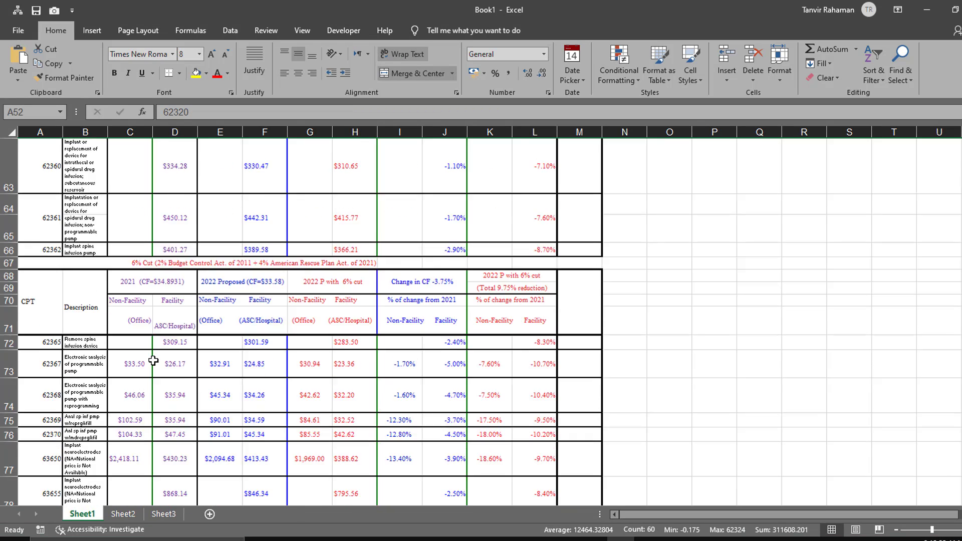
scroll(151, 326, "down", 4)
scroll(117, 256, "up", 1)
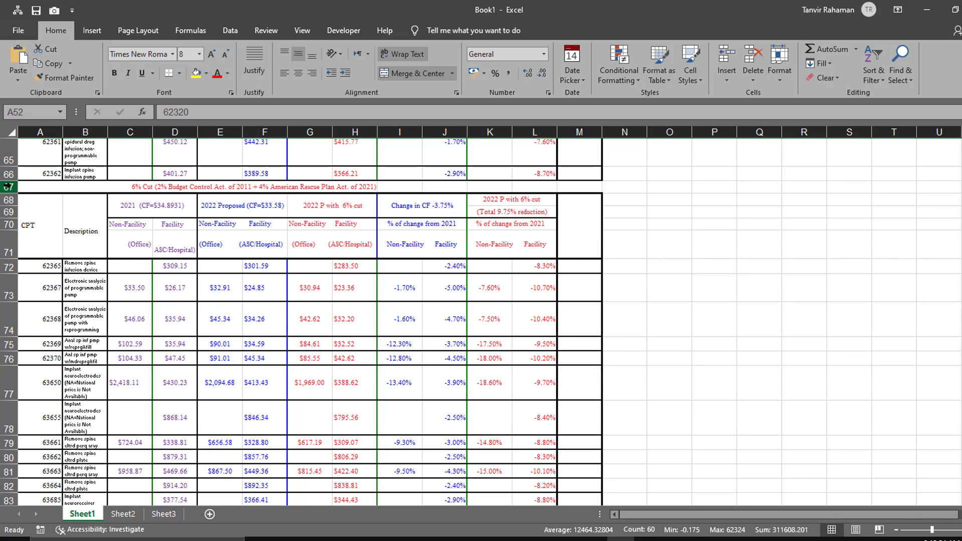
left_click_drag(15, 186, 15, 253)
right_click(111, 223)
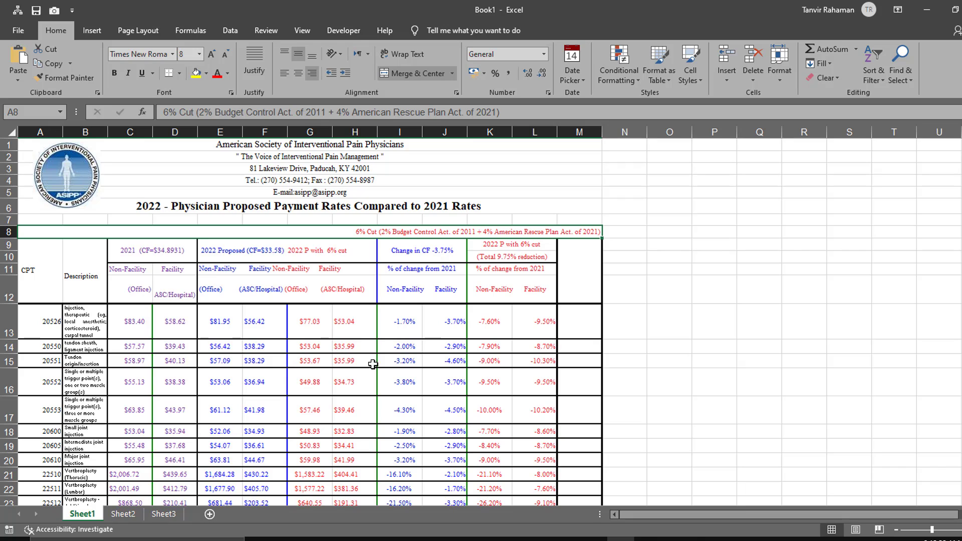
- Set Print Titles so rows 1:12 repeat at the top of every printed page
left_click(521, 313)
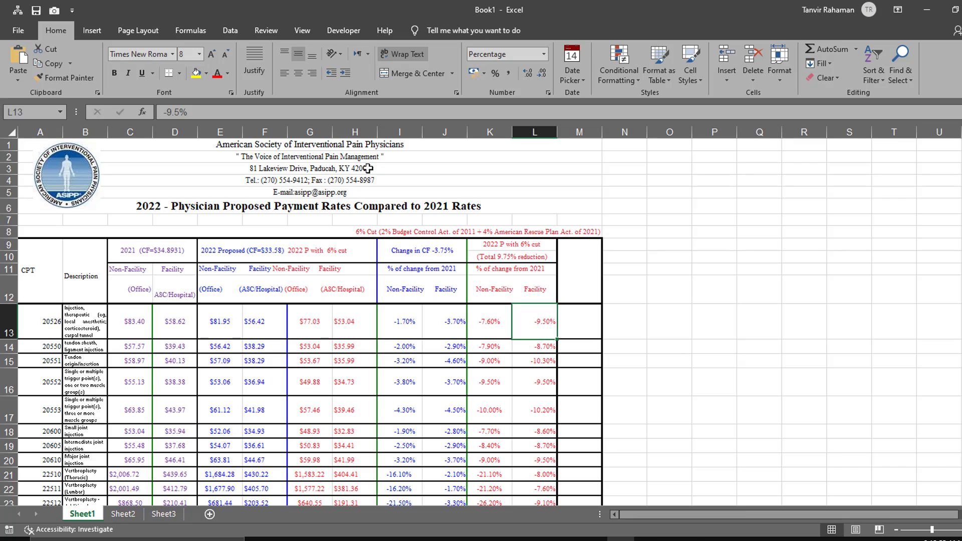
left_click(163, 31)
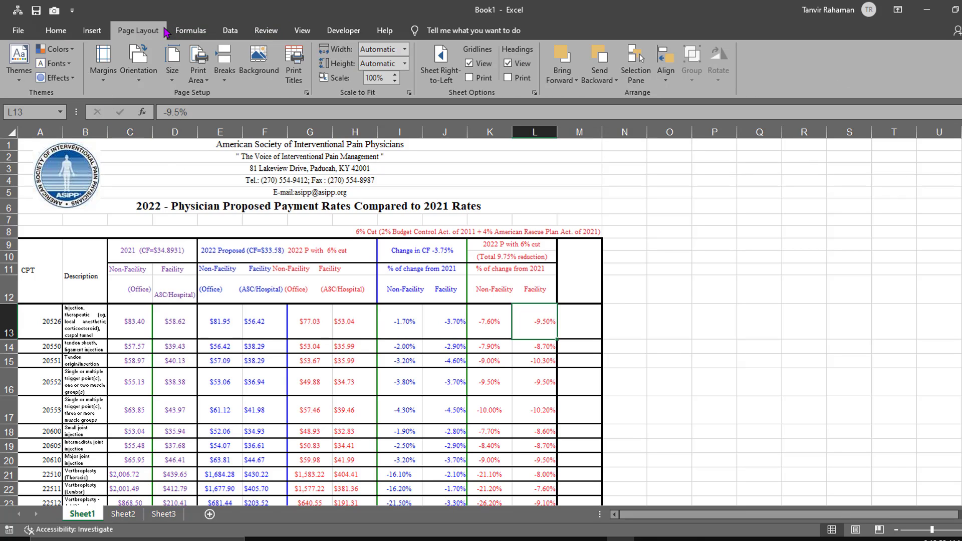
left_click(295, 66)
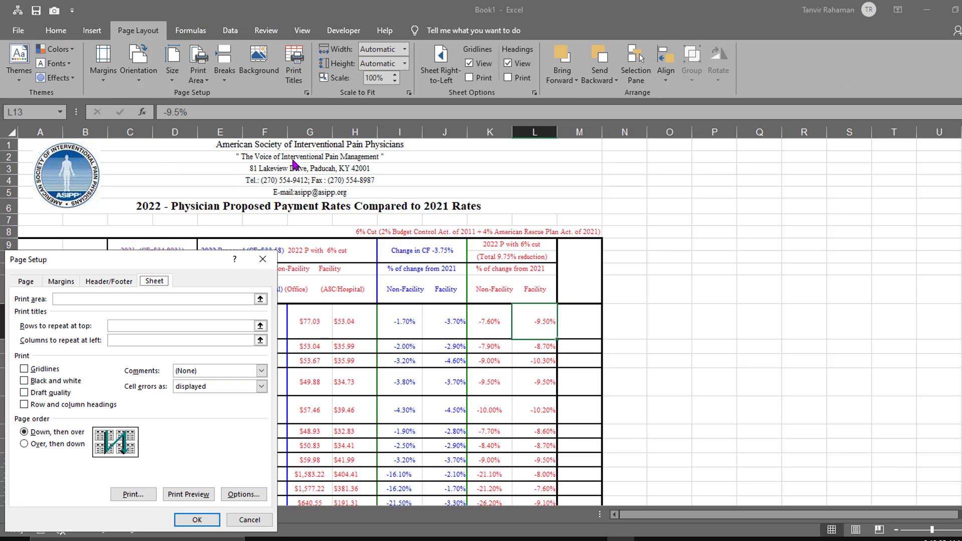
left_click_drag(125, 257, 660, 151)
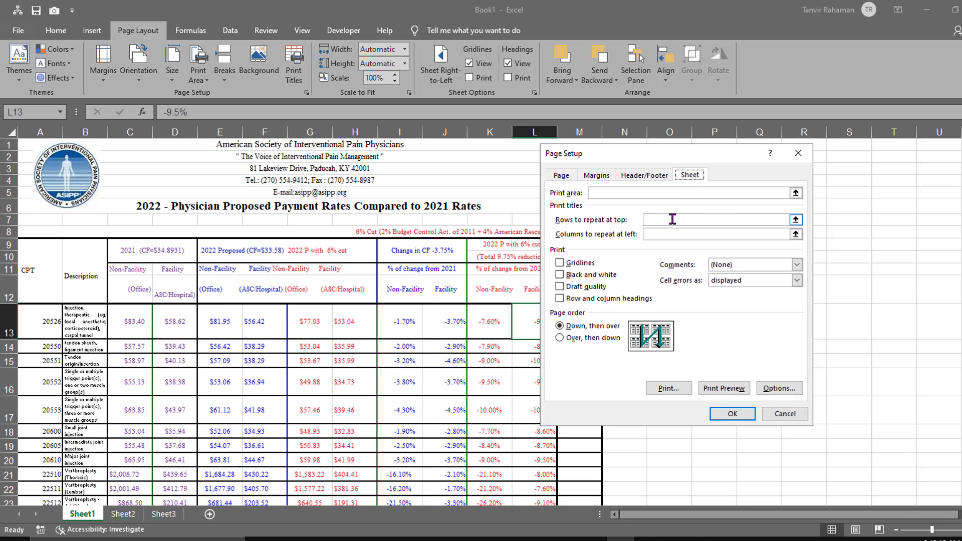
left_click(796, 220)
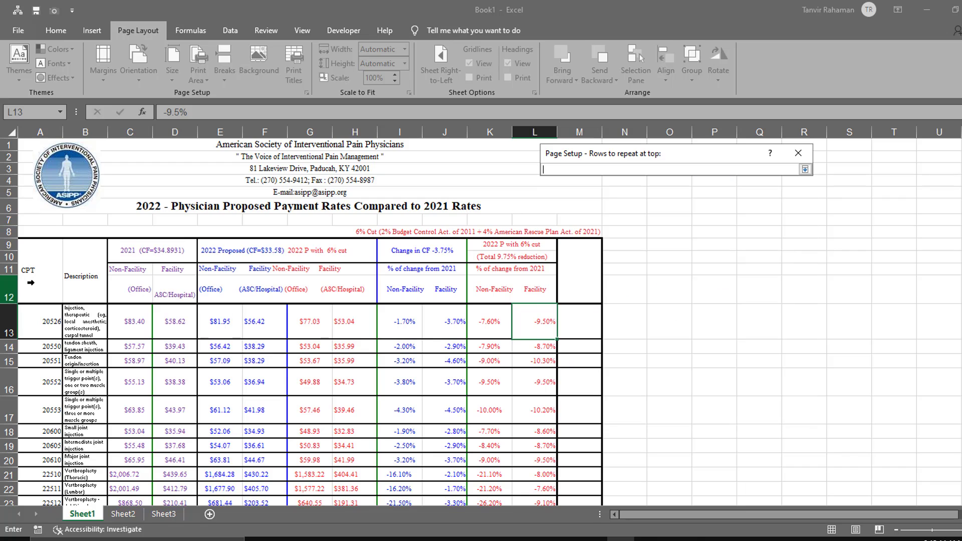
left_click_drag(9, 296, 2, 146)
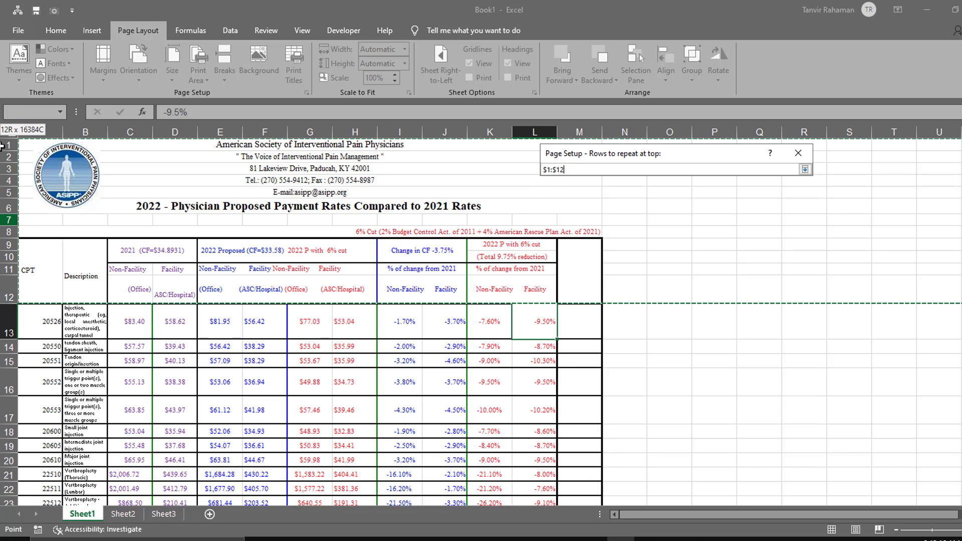
left_click(806, 169)
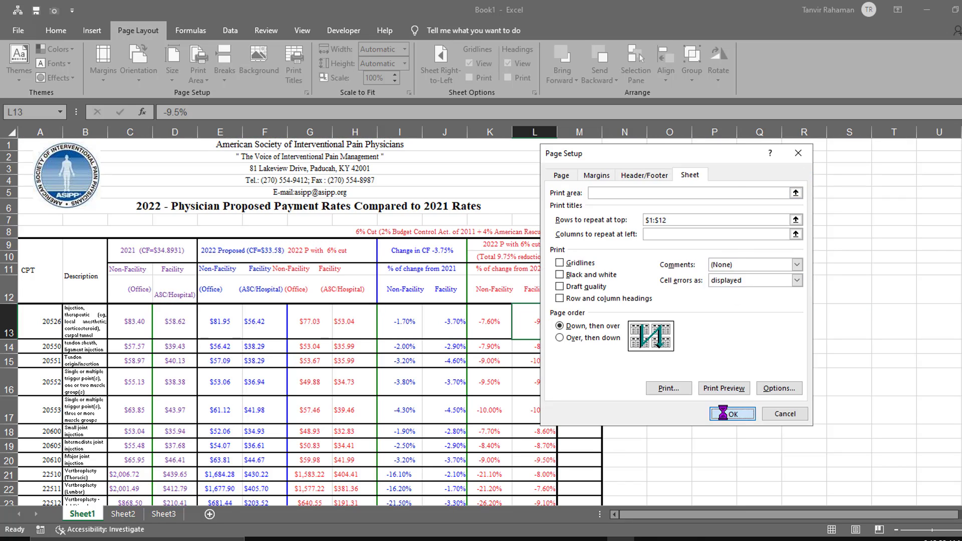
left_click(711, 503)
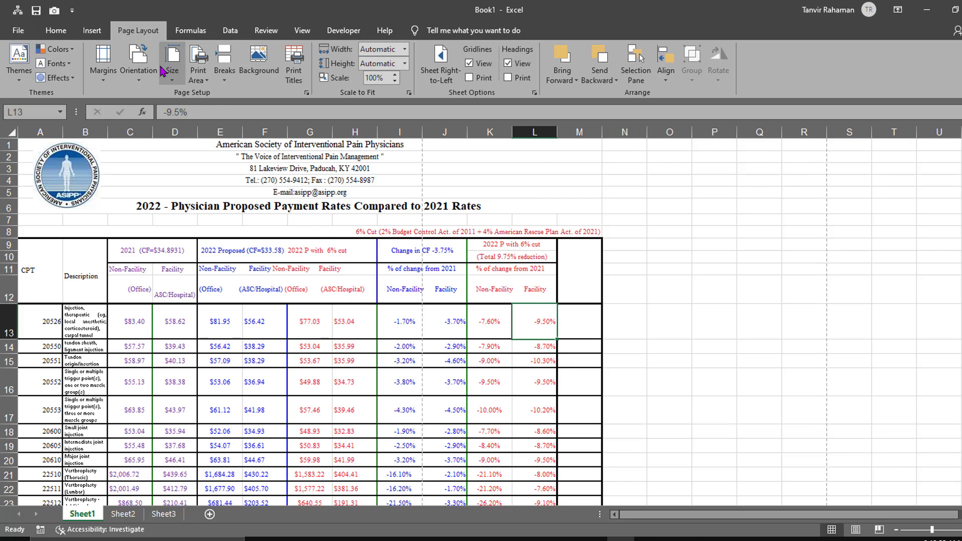
left_click(139, 63)
- Switch to landscape and drag the page break past column M, scaling printing to 96%
left_click(157, 133)
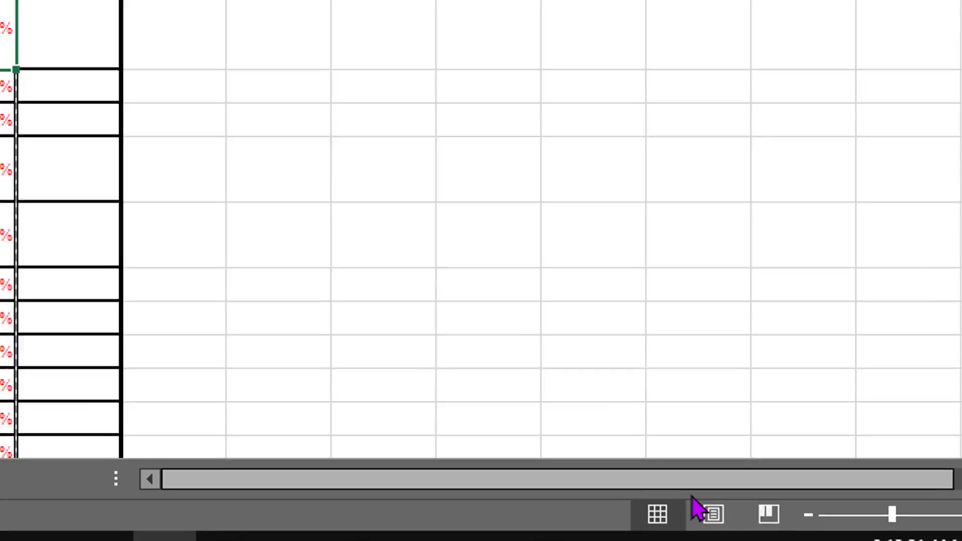
left_click(765, 513)
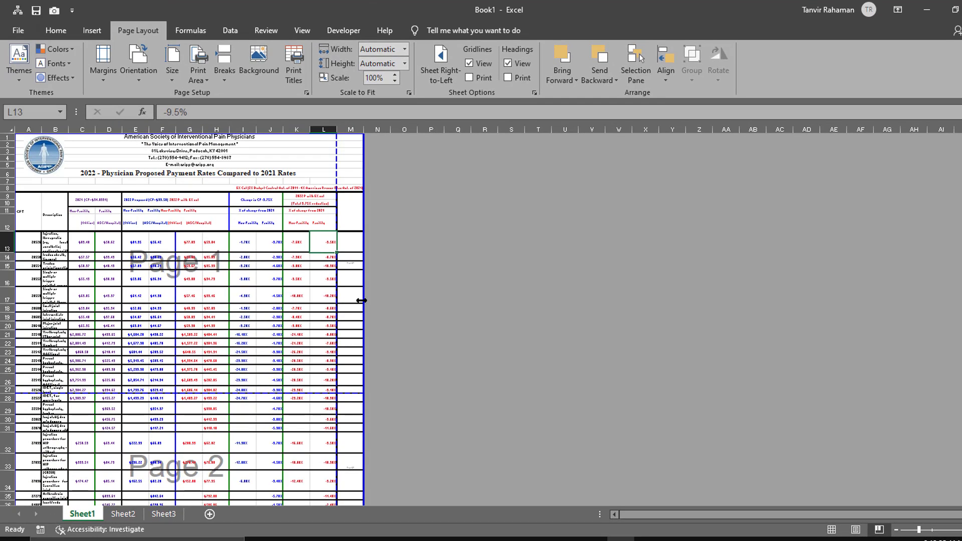
left_click_drag(239, 260, 363, 300)
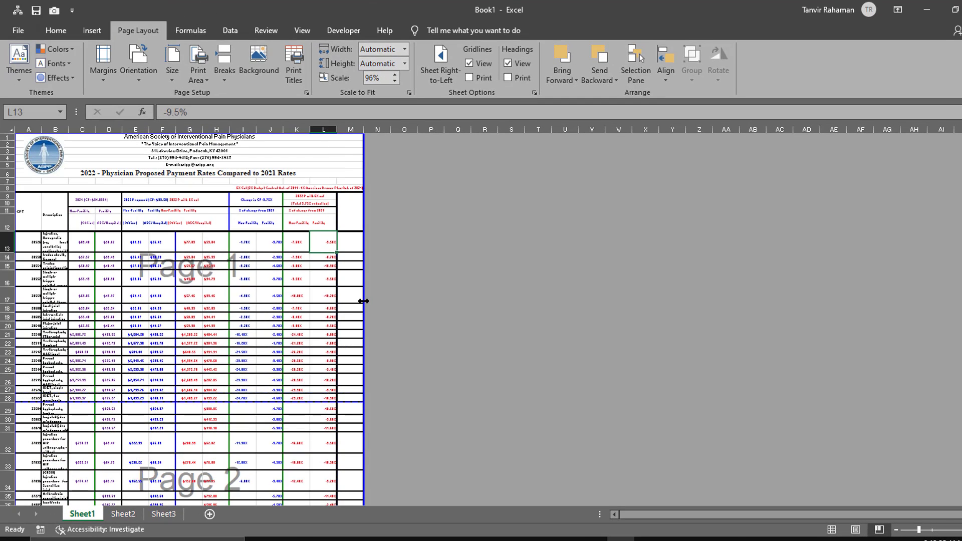
left_click(832, 530)
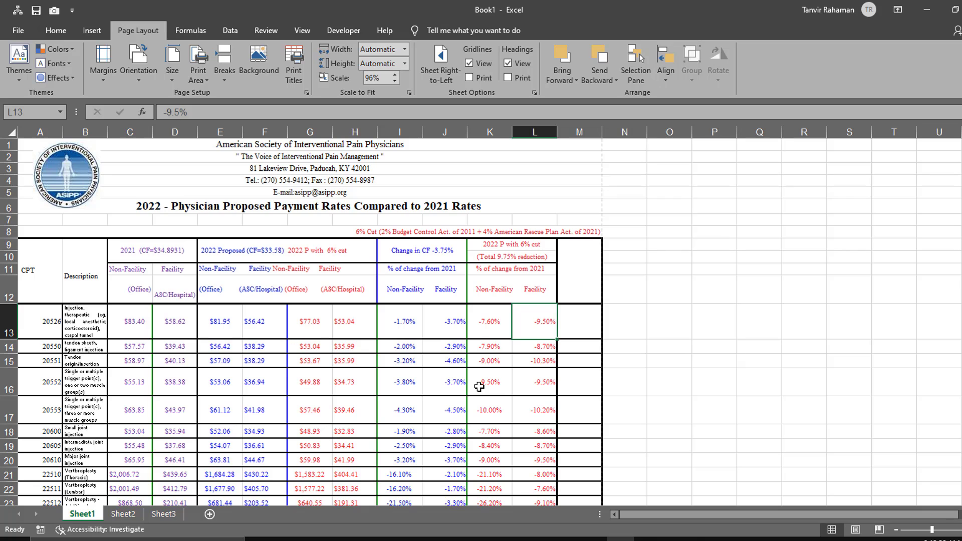
key("ctrl+p")
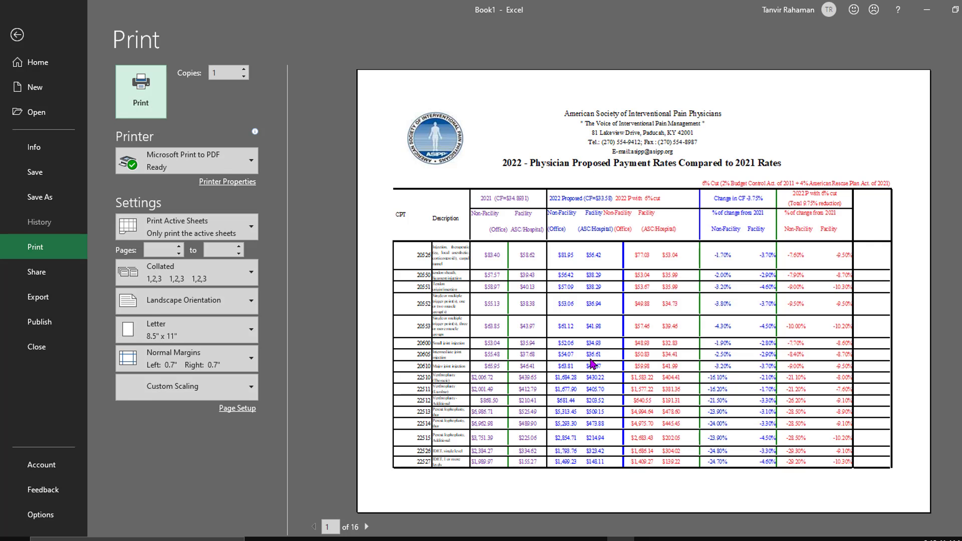
scroll(784, 429, "down", 1)
scroll(784, 430, "down", 2)
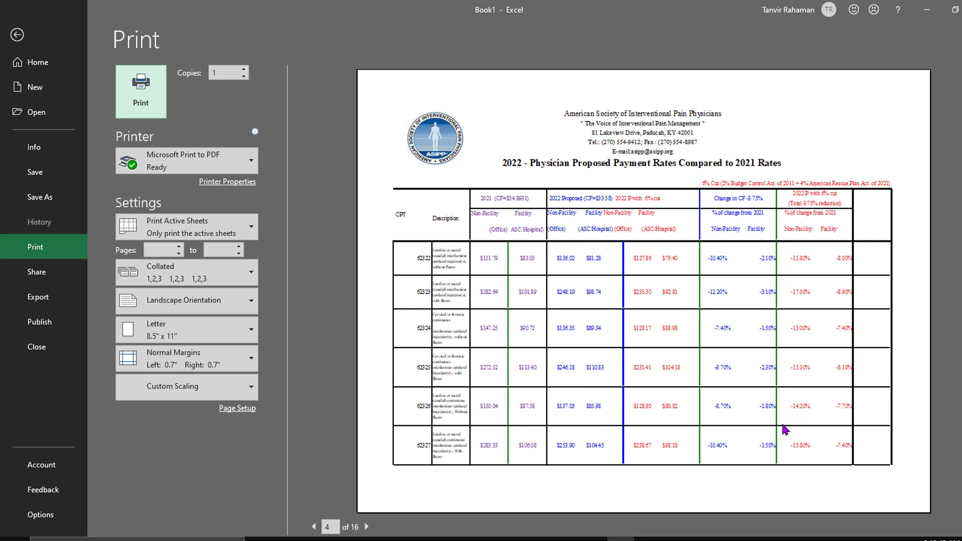
scroll(785, 430, "down", 1)
scroll(785, 430, "down", 2)
scroll(635, 275, "down", 2)
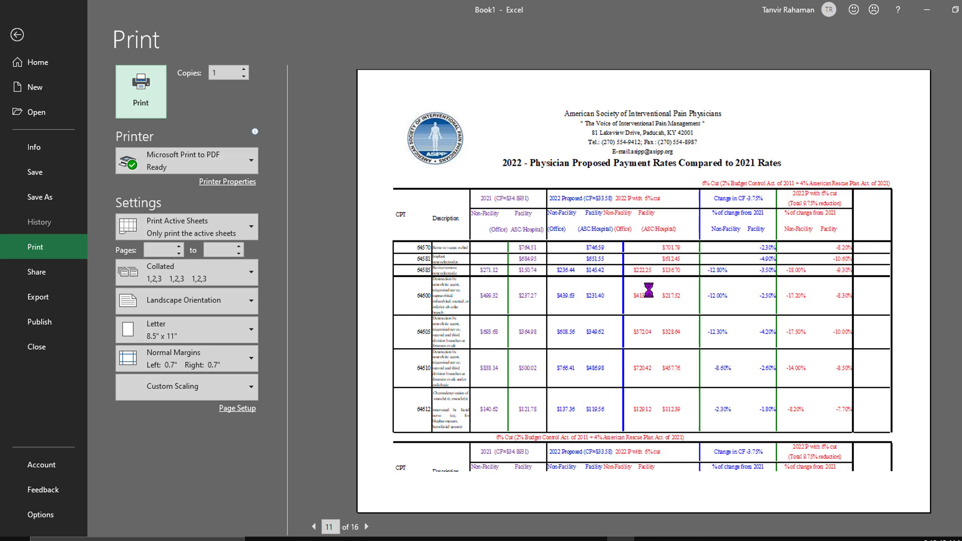
scroll(636, 283, "down", 3)
key("Escape")
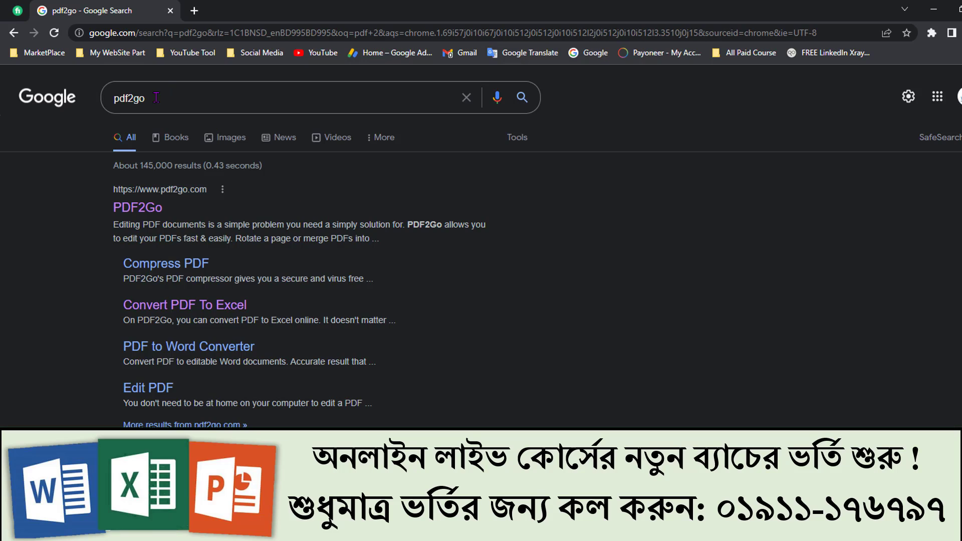
- Search Google for 'pdf to excel' and open iLovePDF's Convert PDF to Excel page
left_click_drag(156, 98, 46, 98)
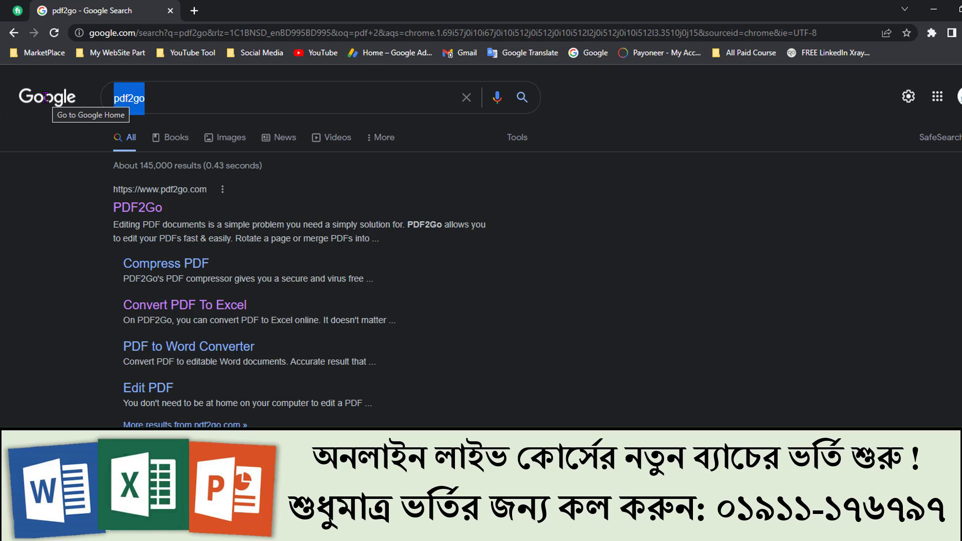
type("pdf to ")
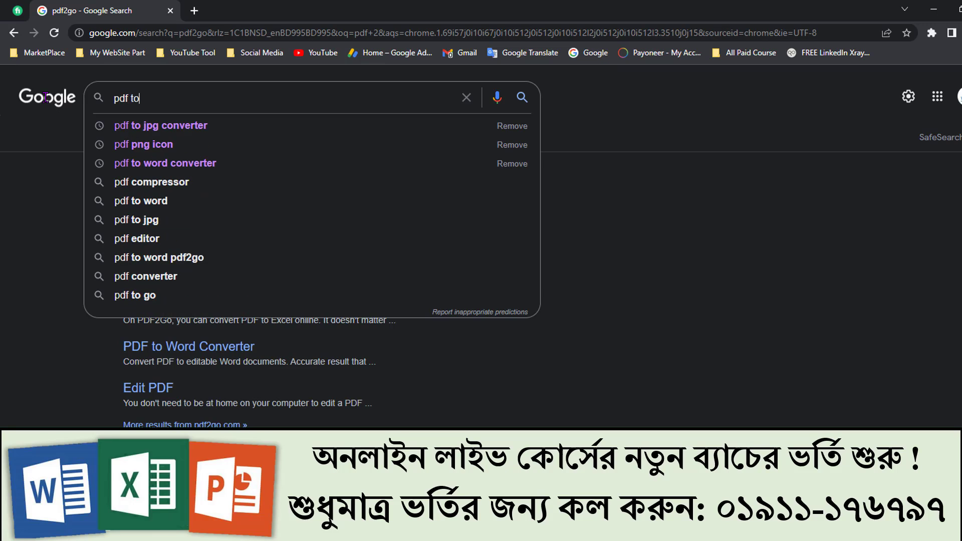
type("excel")
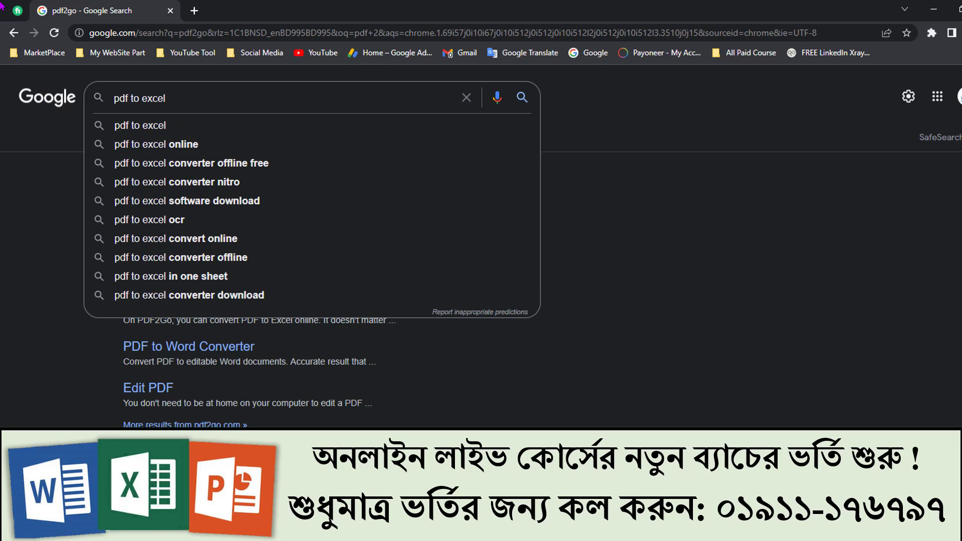
left_click(216, 128)
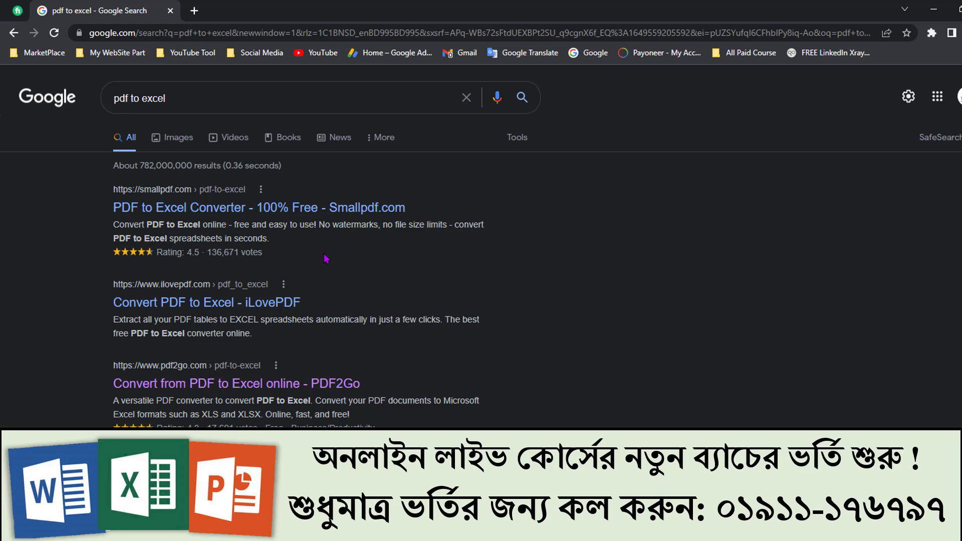
left_click(215, 303)
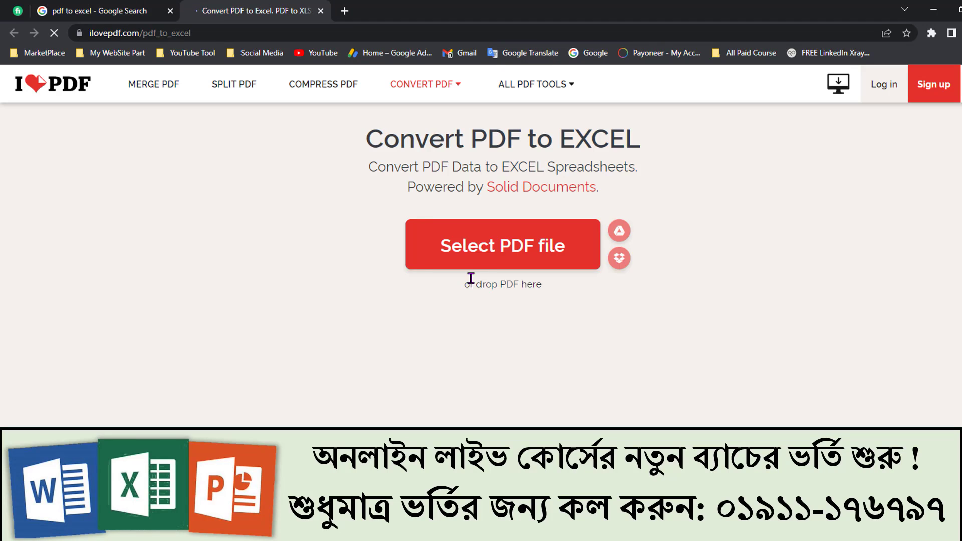
- Upload the 2022 physician payment-rate PDF to iLovePDF, convert it to Excel, and open the .xlsx download
left_click(500, 259)
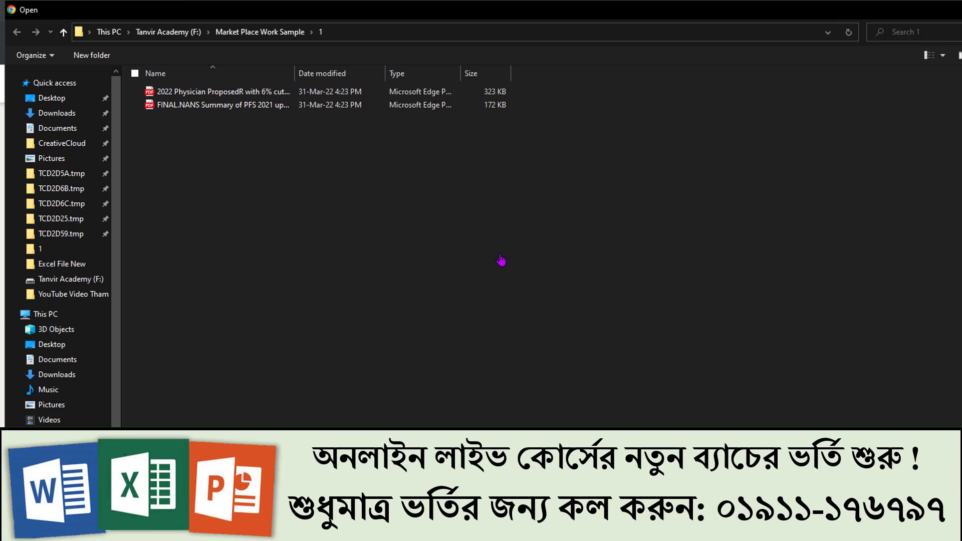
double_click(215, 91)
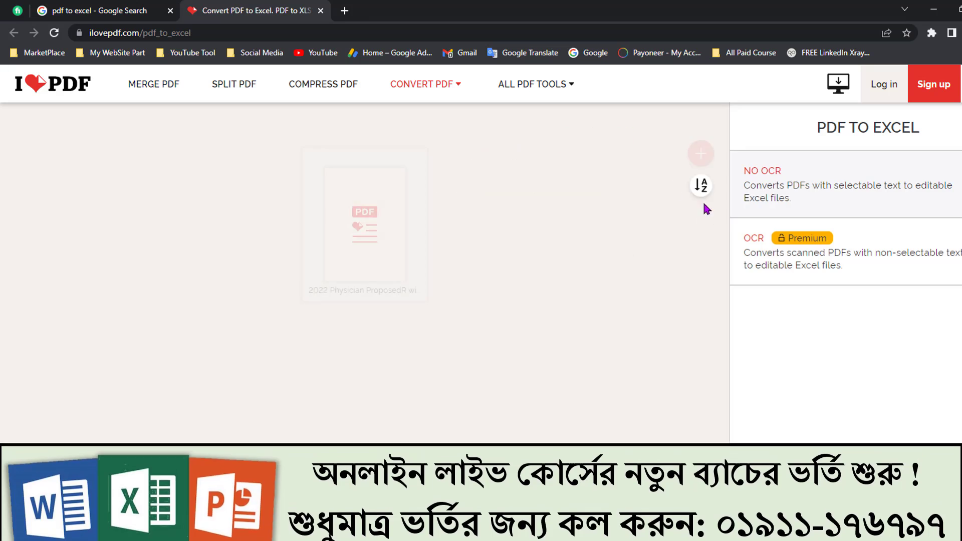
left_click(764, 510)
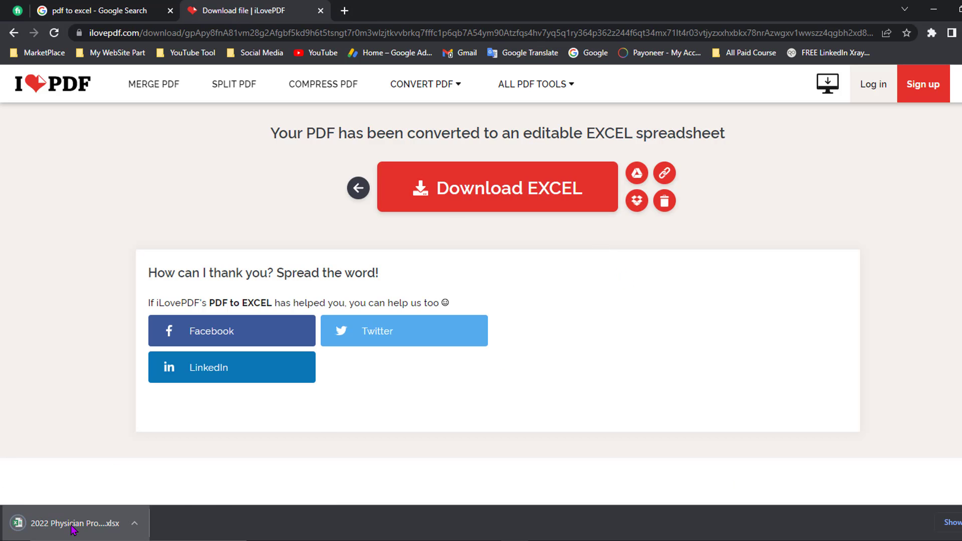
left_click(73, 525)
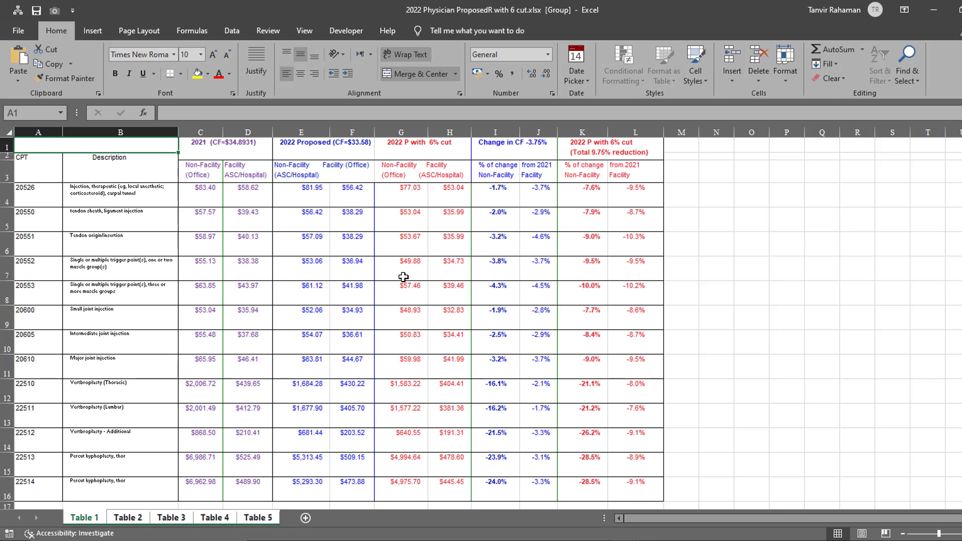
left_click(404, 277)
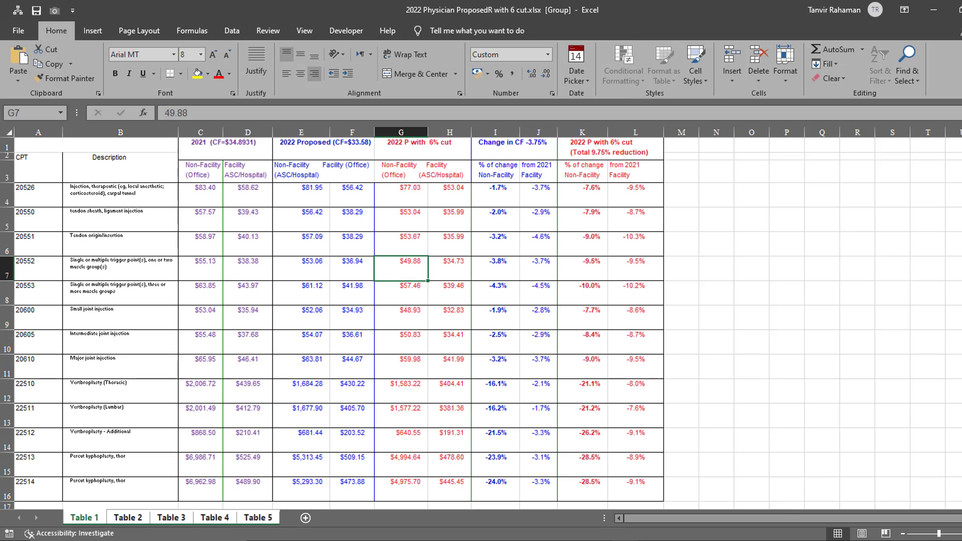
scroll(481, 323, "down", 1)
scroll(862, 277, "up", 1)
left_click(135, 521)
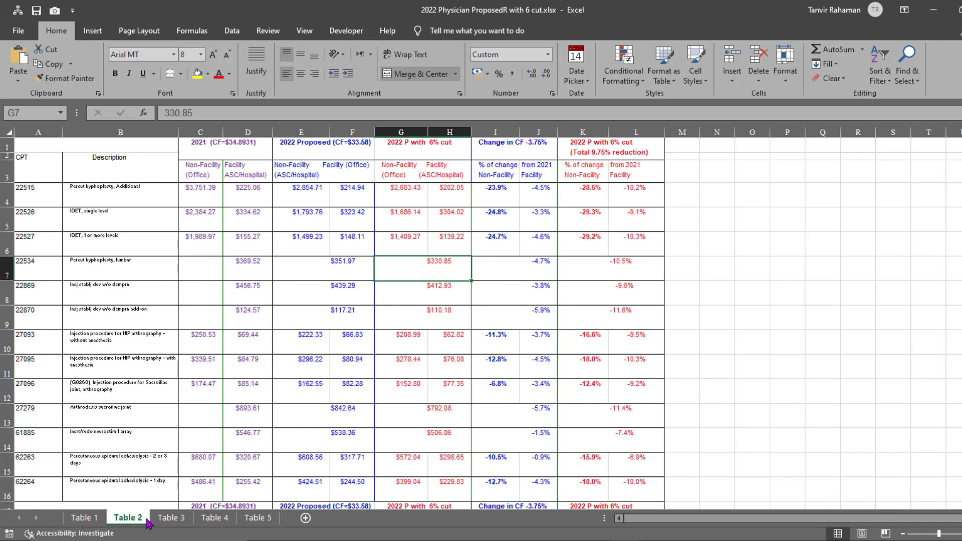
left_click(170, 518)
left_click(215, 518)
left_click(244, 521)
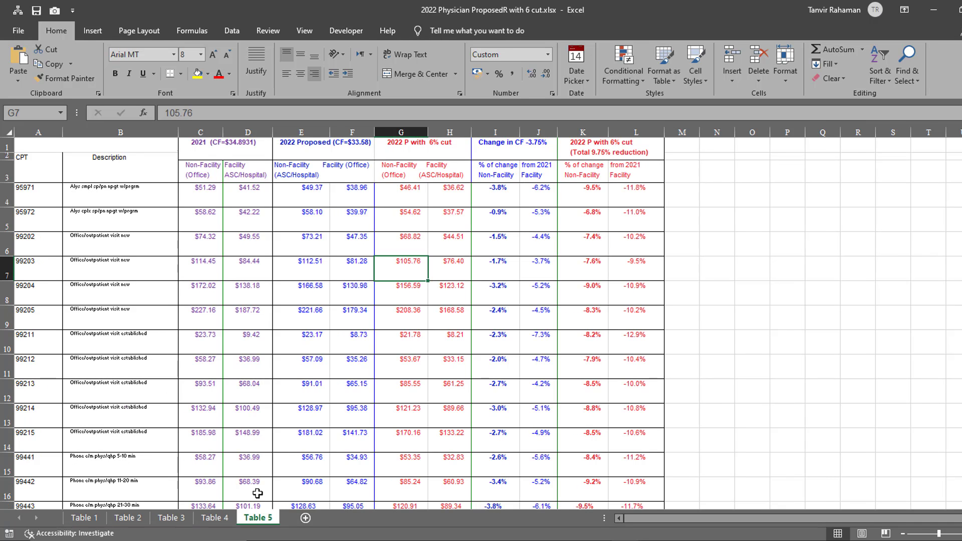
scroll(256, 491, "down", 1)
scroll(255, 492, "down", 2)
scroll(257, 493, "down", 3)
scroll(257, 493, "up", 5)
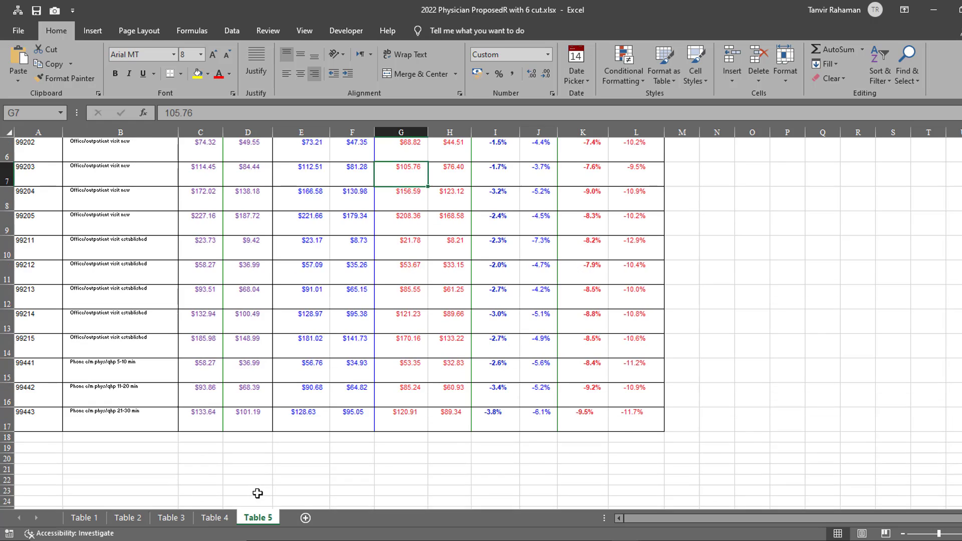
scroll(258, 494, "up", 1)
left_click(83, 521)
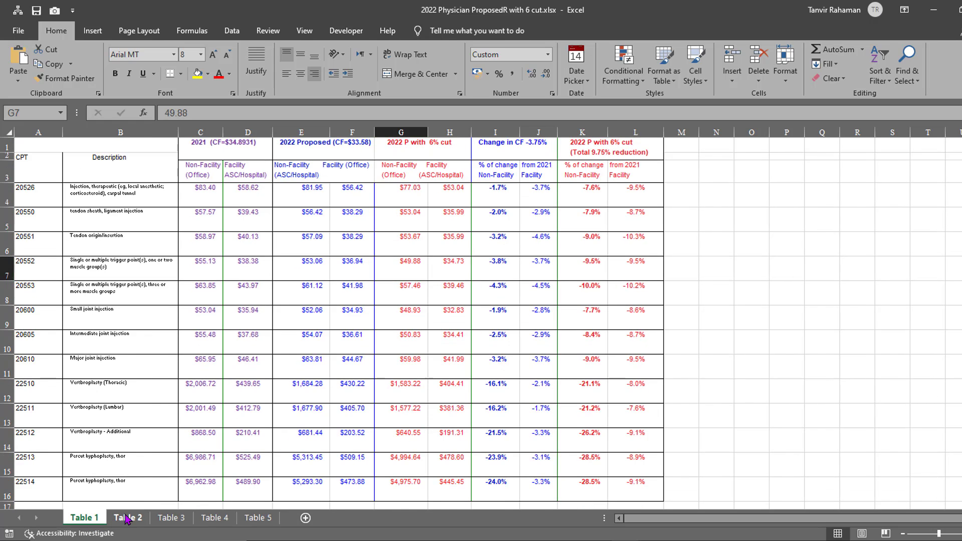
left_click(214, 518)
left_click(171, 518)
left_click(260, 521)
left_click(171, 518)
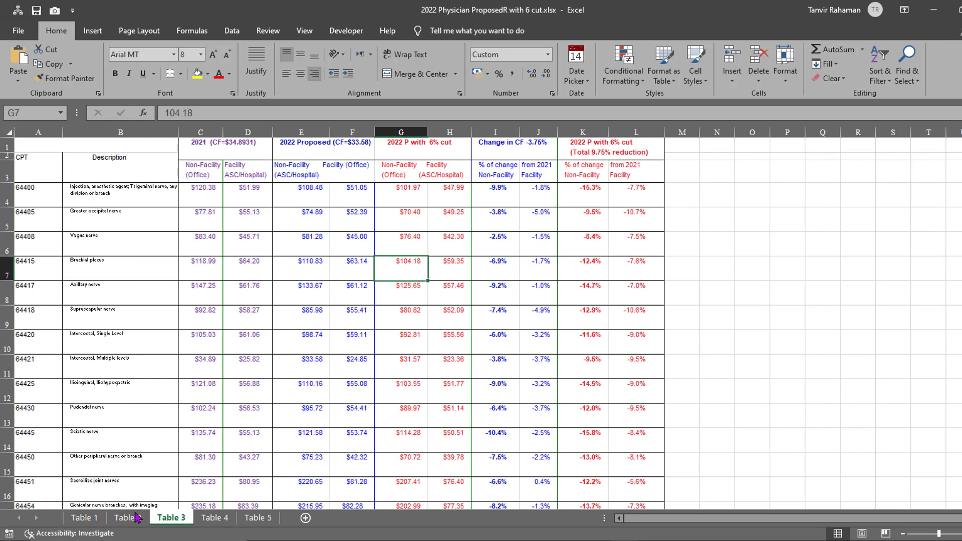
left_click(128, 518)
left_click(82, 518)
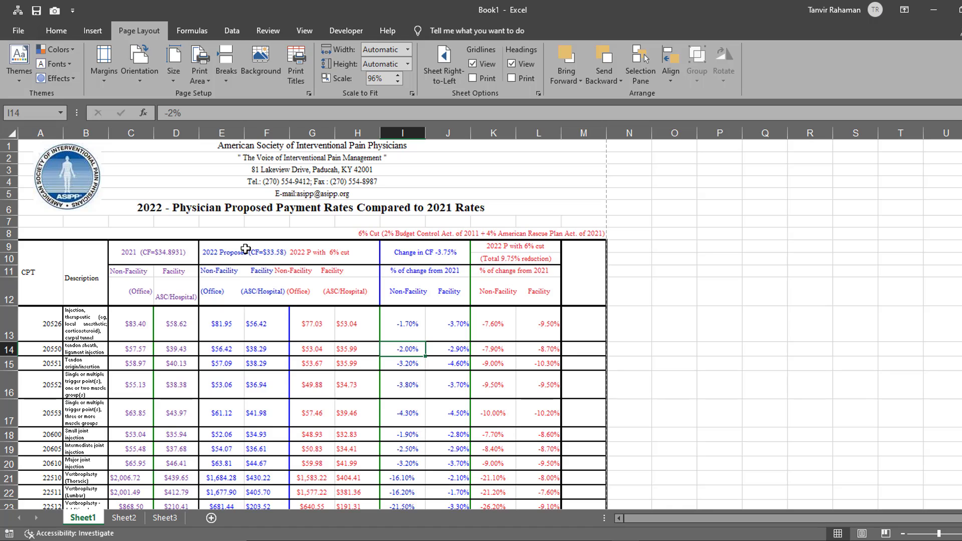
left_click(342, 282)
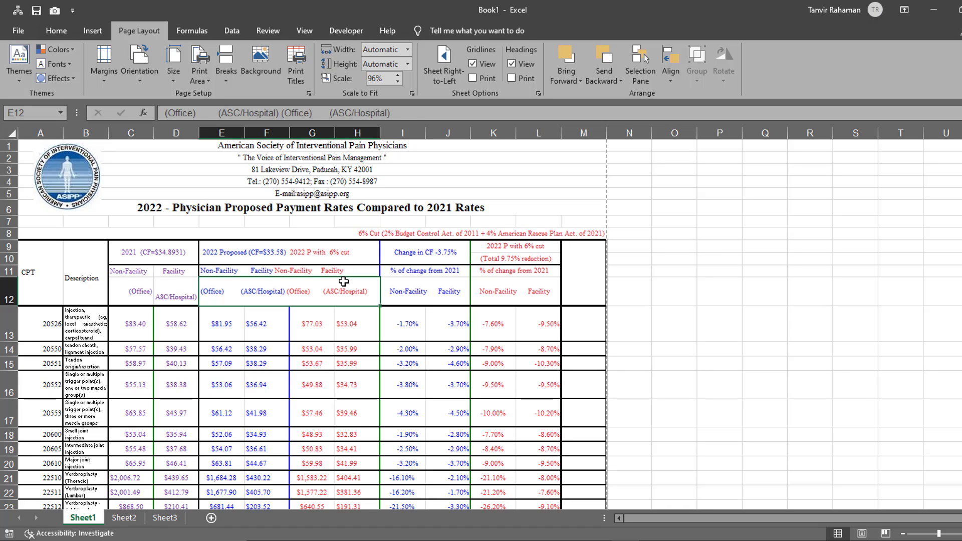